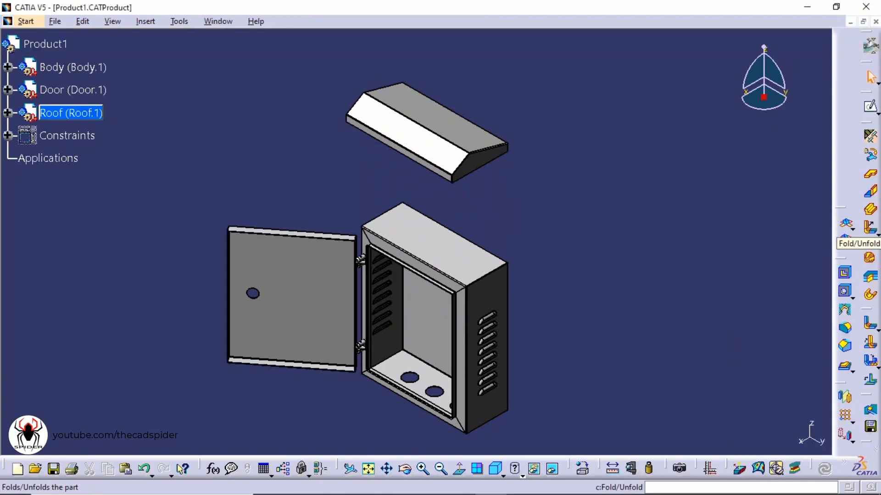
- Unfold the Roof part, examine its flat pattern from the front, and fold it back
left_click(846, 225)
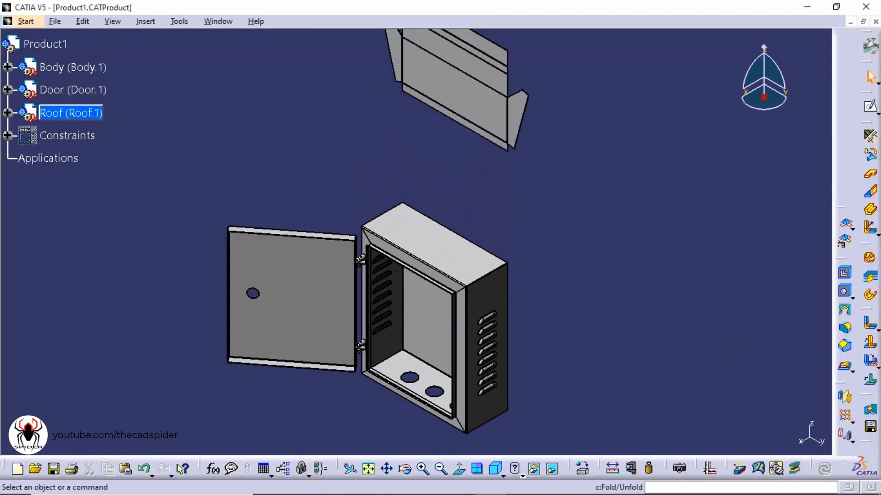
left_click(368, 469)
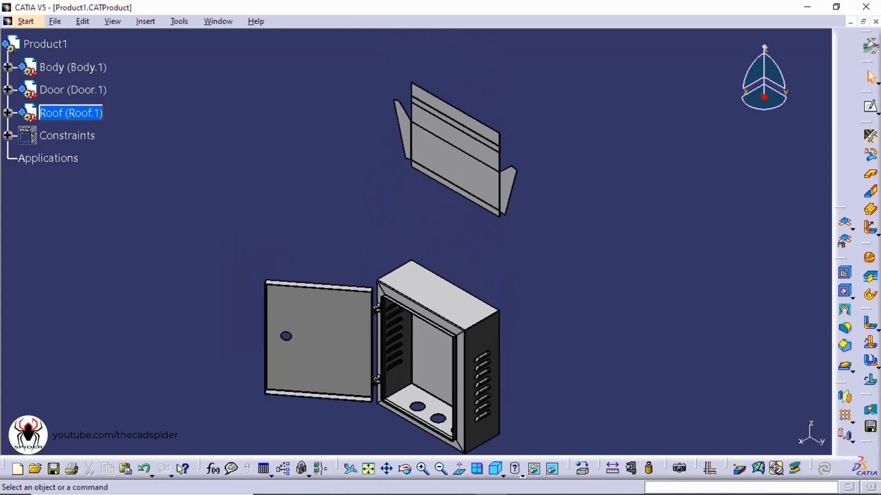
left_click(495, 468)
middle_click(455, 87)
middle_click_drag(455, 87, 455, 46, "ctrl")
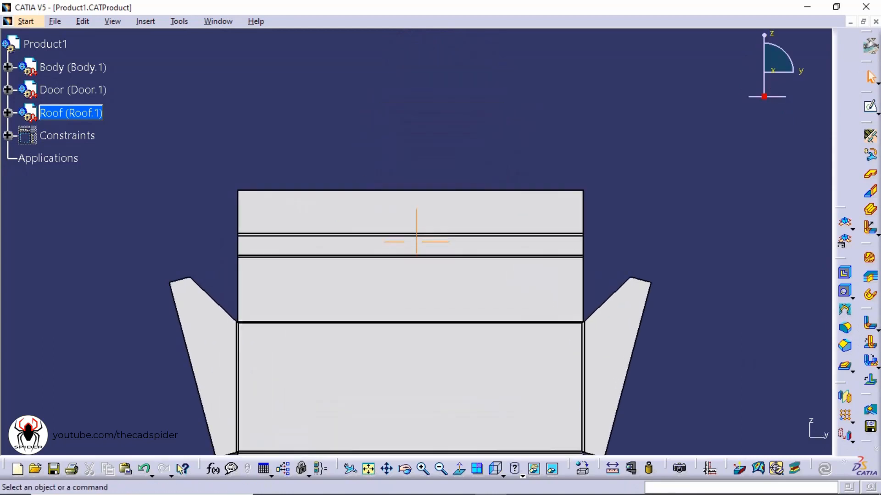
middle_click_drag(628, 390, 629, 376, "ctrl")
middle_click_drag(628, 376, 619, 265)
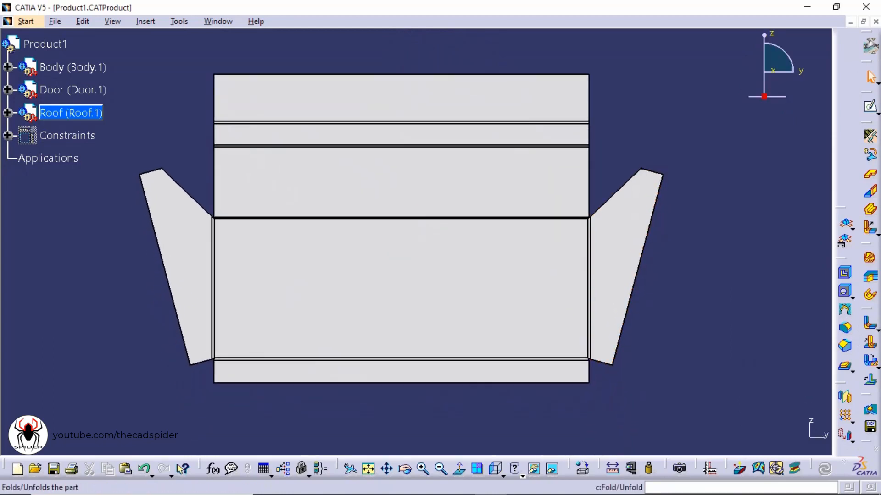
left_click(846, 223)
middle_click_drag(656, 234, 596, 151, "ctrl")
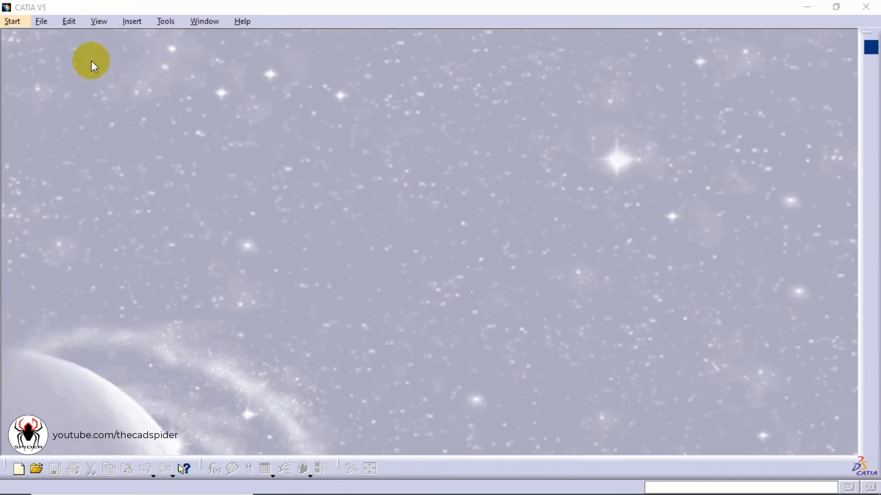
- Create a new Part document with the part name Roof
left_click(40, 21)
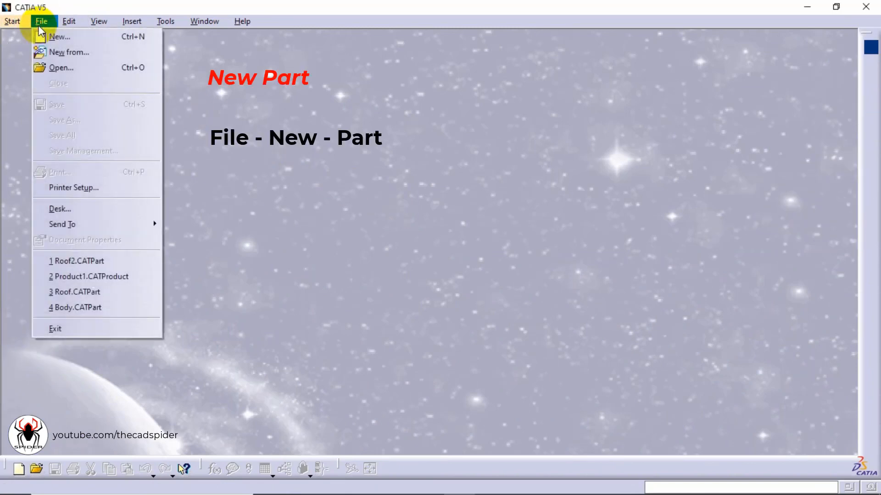
left_click(68, 40)
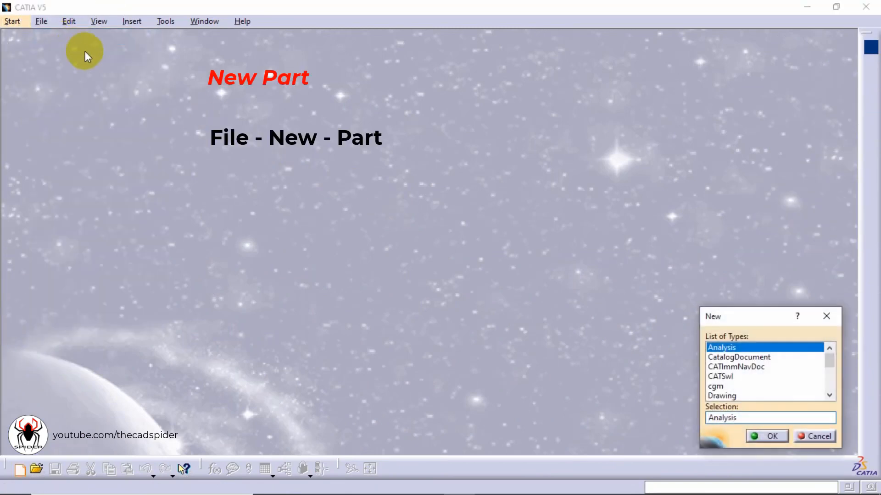
scroll(756, 375, "down", 3)
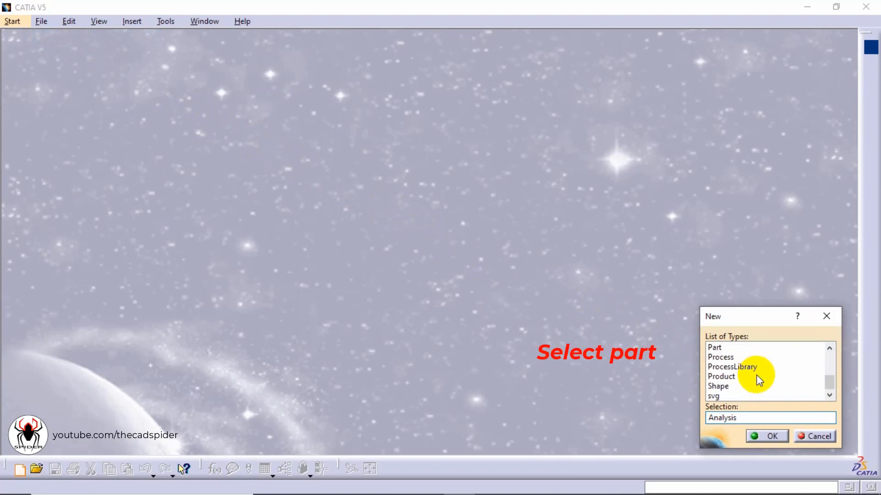
scroll(756, 375, "up", 1)
scroll(753, 377, "up", 1)
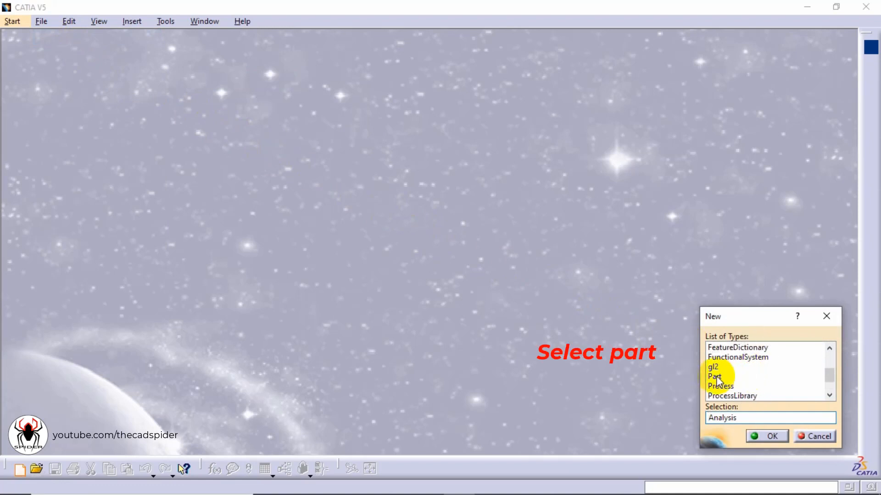
left_click(716, 377)
scroll(718, 381, "down", 2)
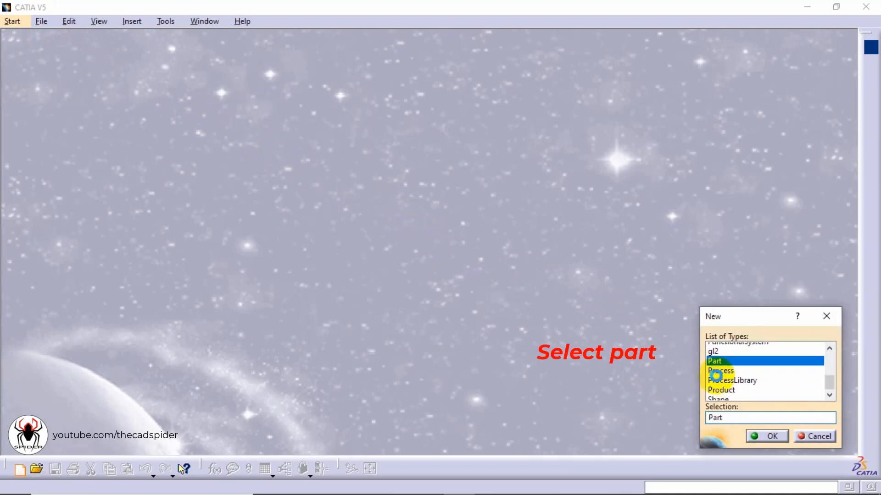
left_click(767, 436)
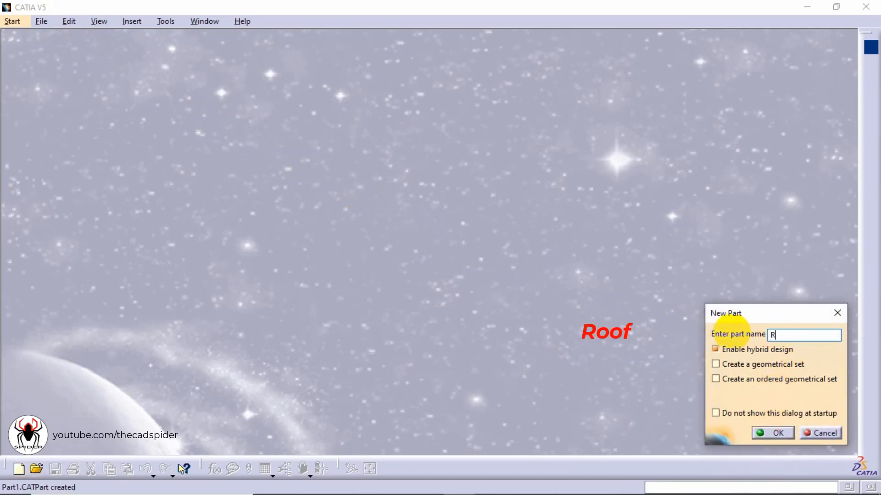
type("Roof")
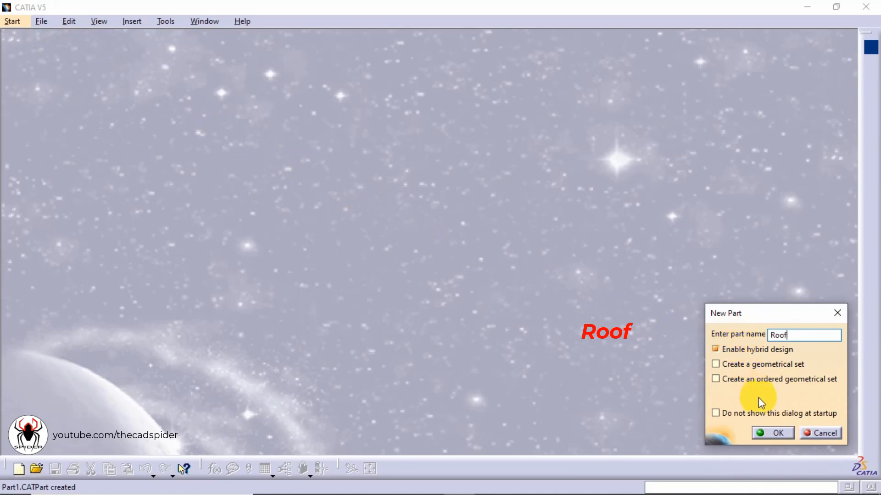
left_click(773, 433)
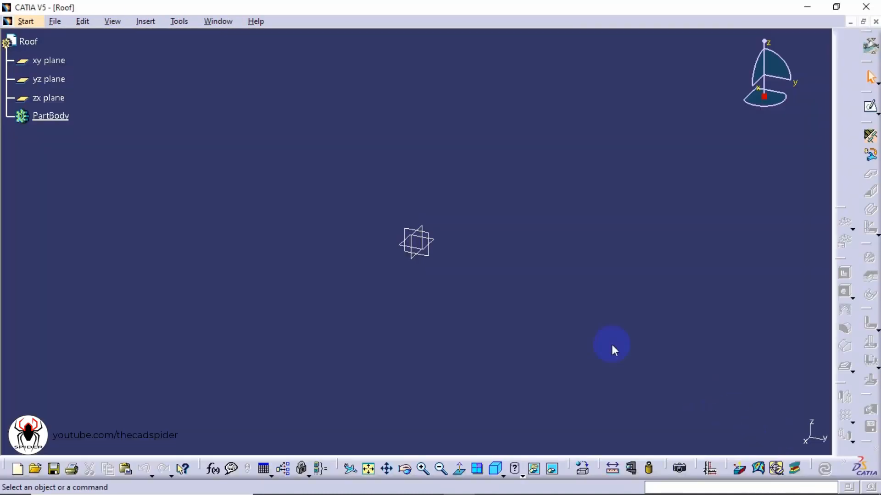
- Switch the Roof part to the Generative Sheetmetal Design workbench
left_click(26, 22)
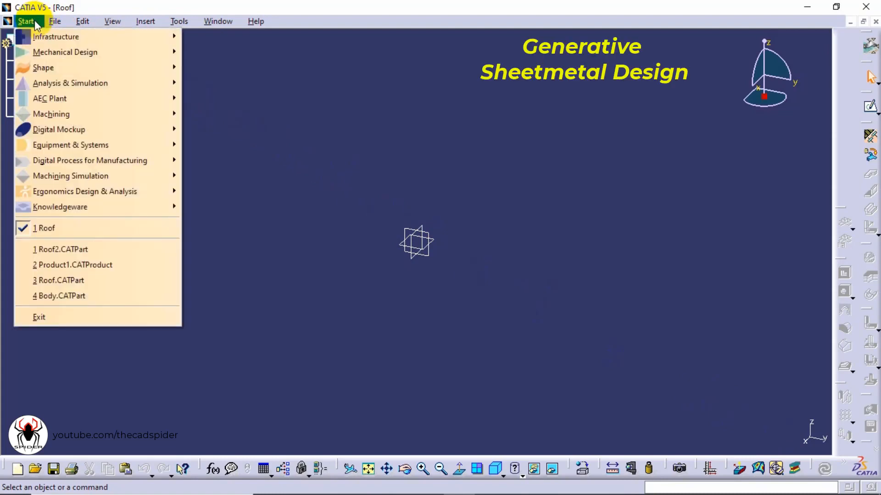
mouse_move(45, 56)
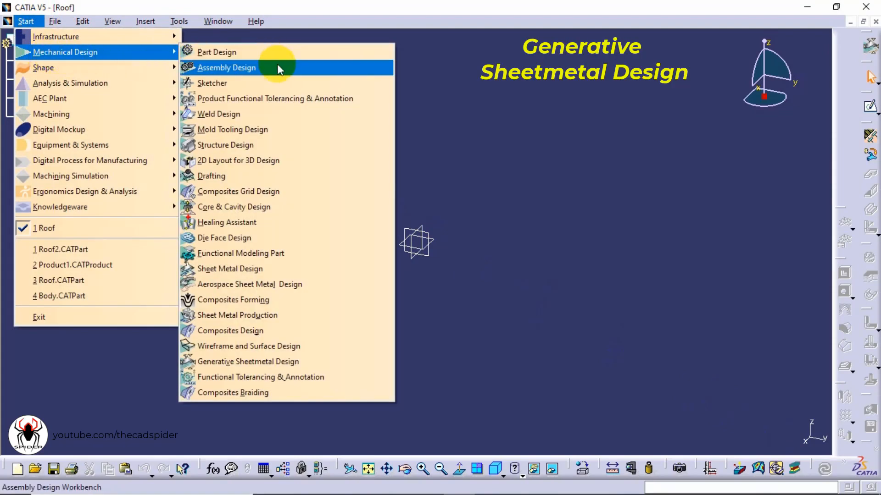
left_click(265, 363)
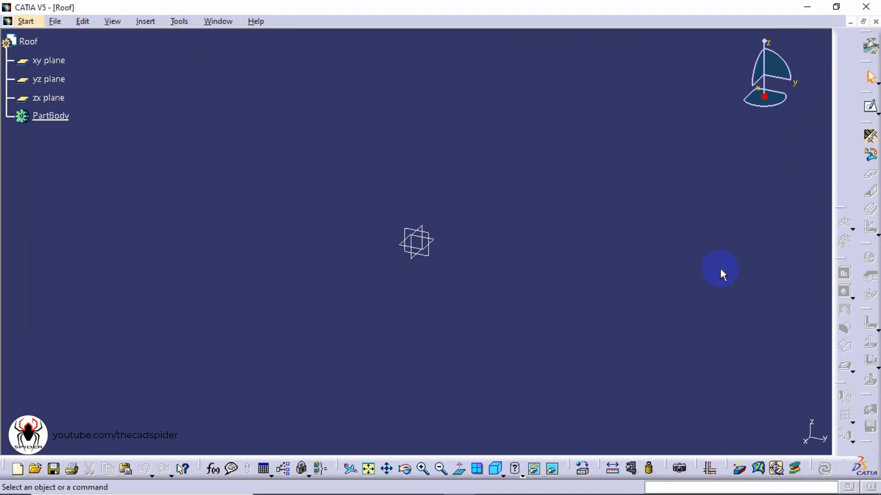
- Set the sheet metal parameters to a thickness of 1 mm and a default bend radius of 1 mm
left_click(869, 140)
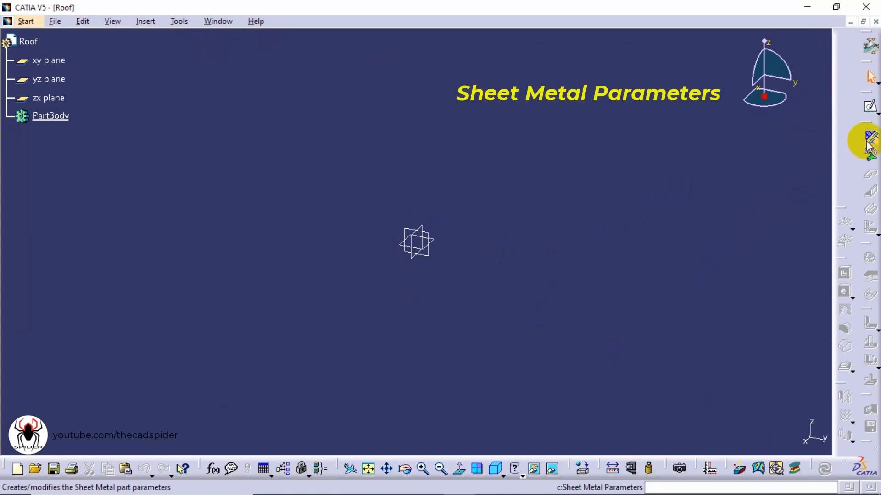
left_click(869, 140)
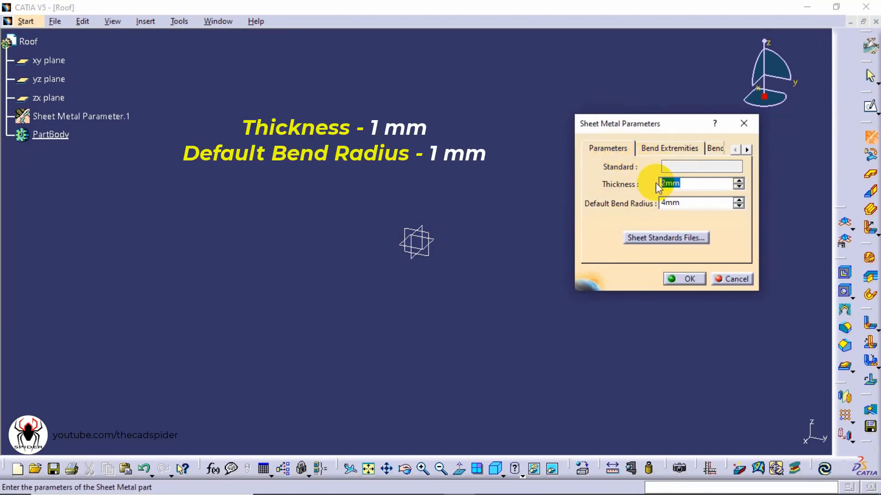
type("1")
key("Tab")
type("1")
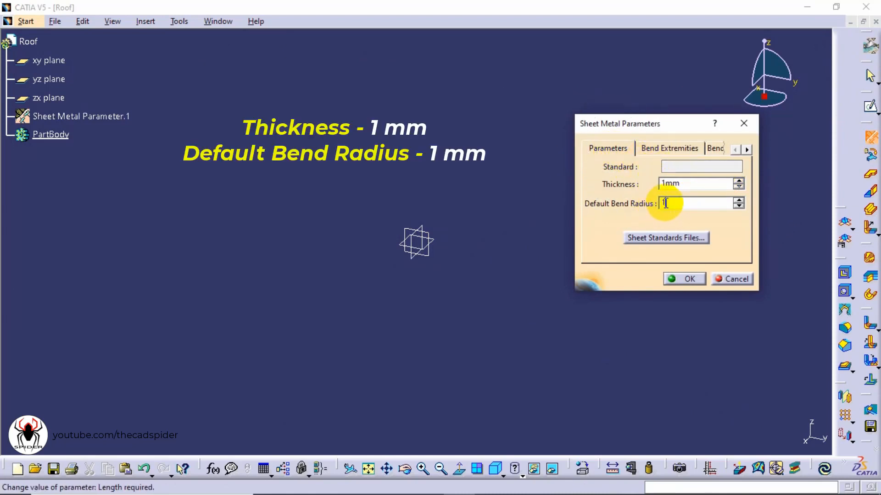
left_click(682, 279)
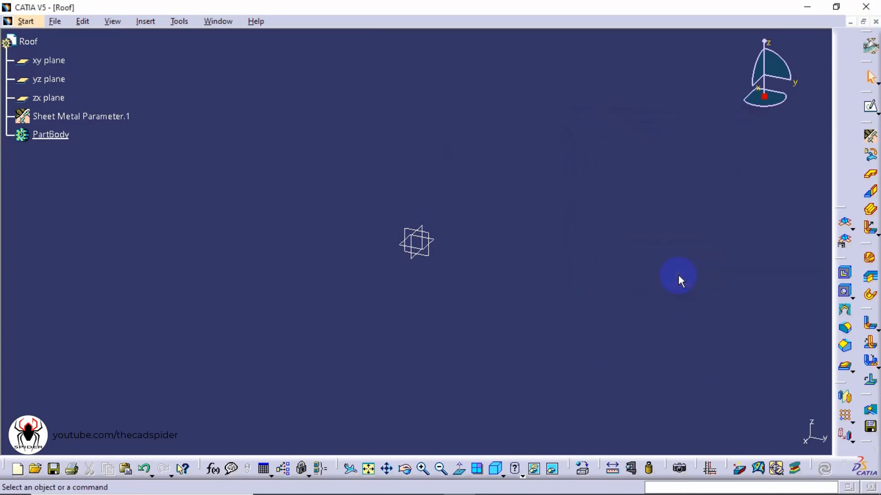
- Start a sheet metal Extrusion and open a new profile sketch for it on the yz plane
left_click(870, 213)
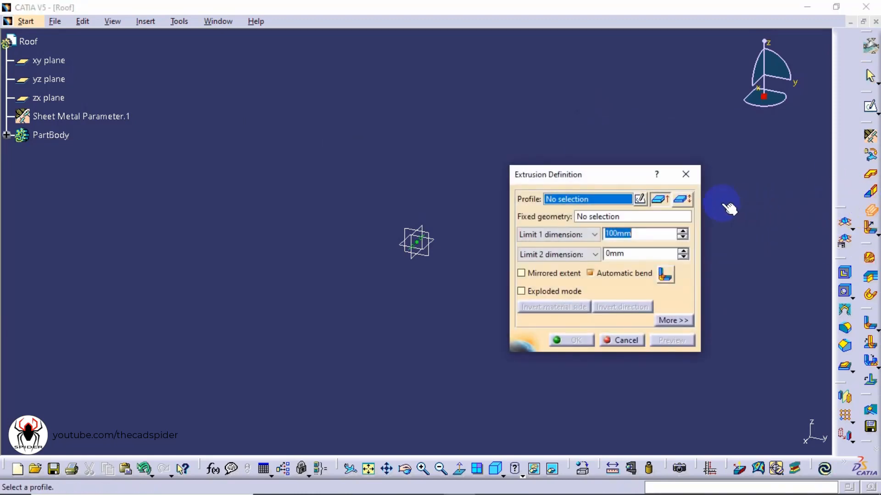
left_click(641, 199)
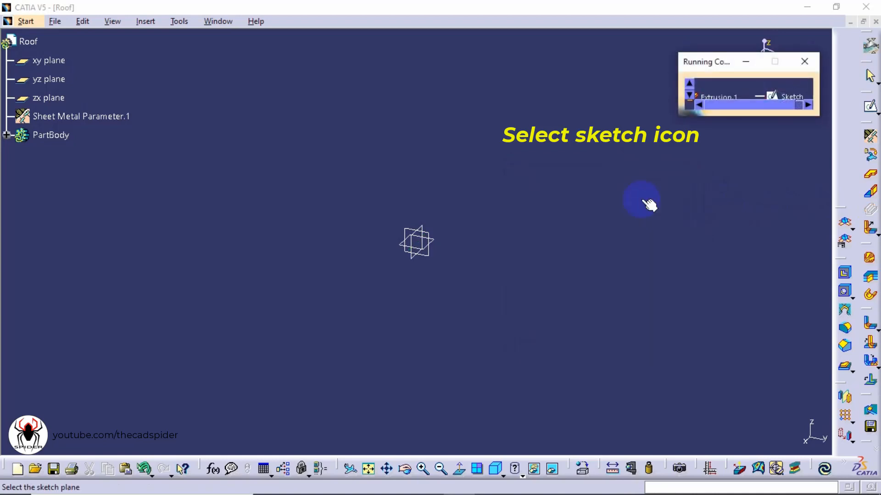
left_click(51, 80)
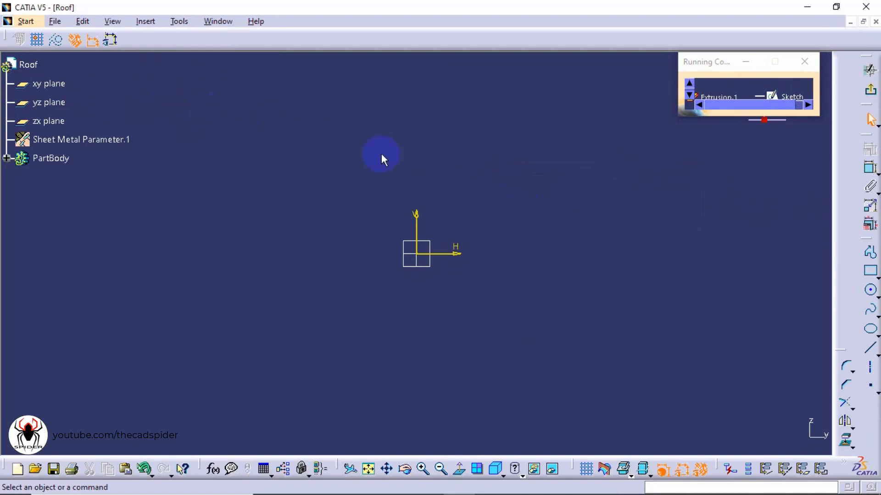
- Begin an open profile with a horizontal line about 15 mm long ending at the origin and a vertical line about 31 mm up
left_click(870, 252)
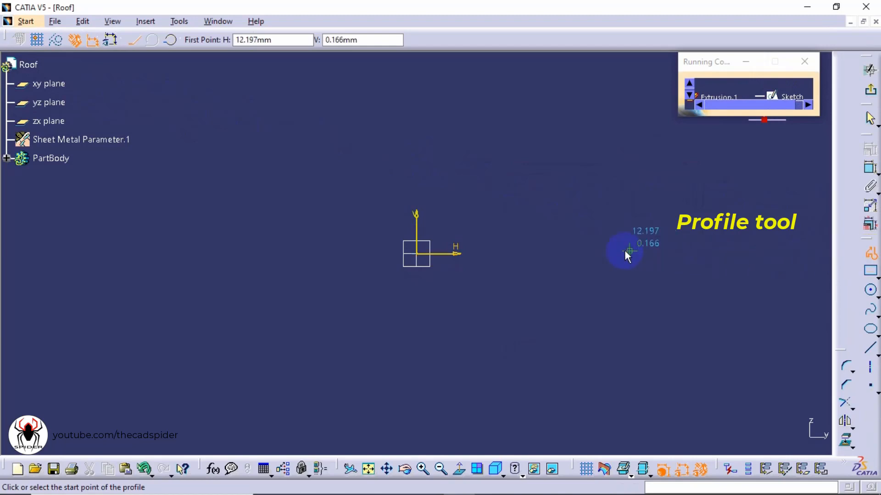
mouse_move(505, 252)
middle_mouse_down()
mouse_move(478, 252)
mouse_move(327, 348)
middle_mouse_up()
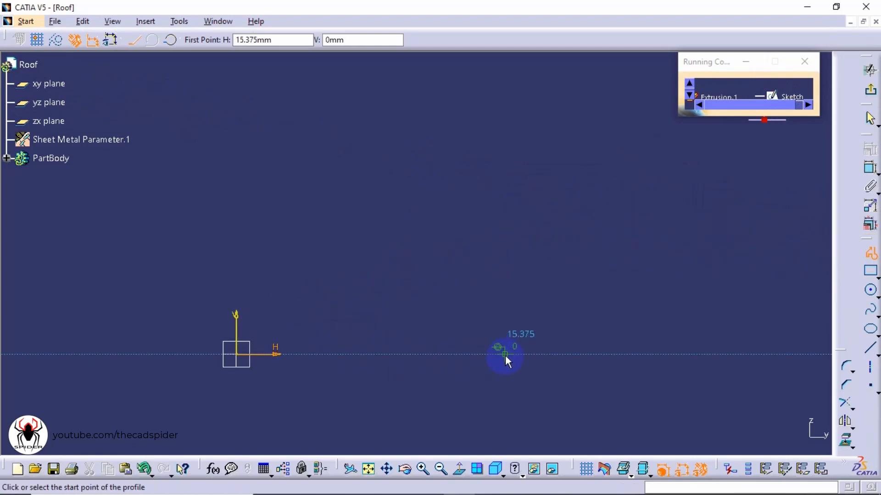
left_click(504, 355)
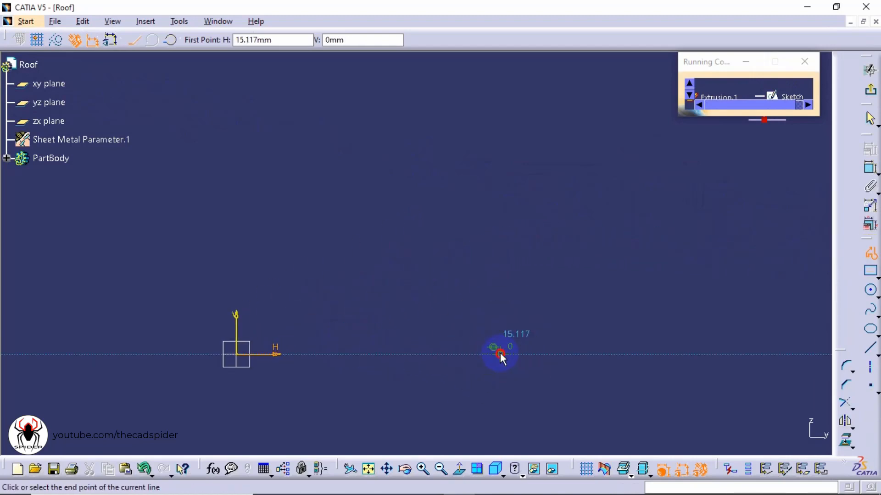
left_click(236, 354)
mouse_move(429, 187)
middle_mouse_down()
mouse_move(456, 203)
mouse_move(474, 239)
mouse_move(415, 252)
middle_mouse_up()
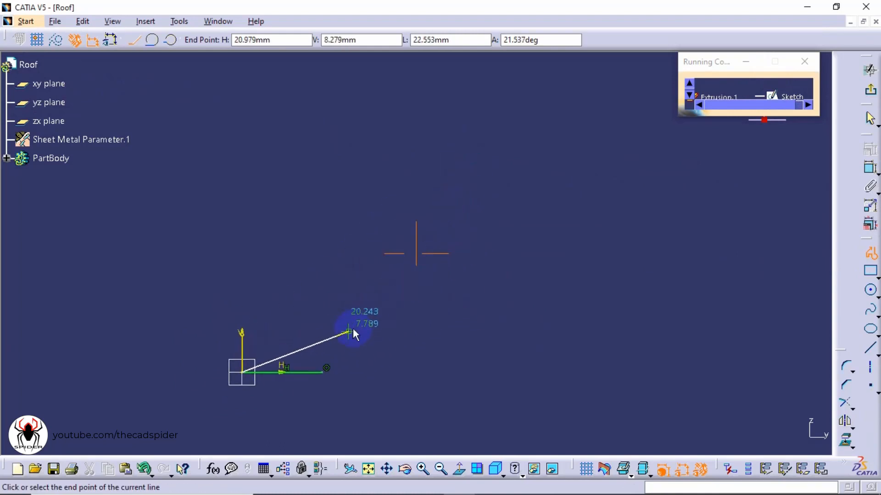
left_click(242, 211)
middle_click_drag(239, 210, 293, 249)
- Complete the profile with a rising line to a peak, a falling line to about 212 mm from the origin, and a vertical line down to the H axis
left_click(346, 180)
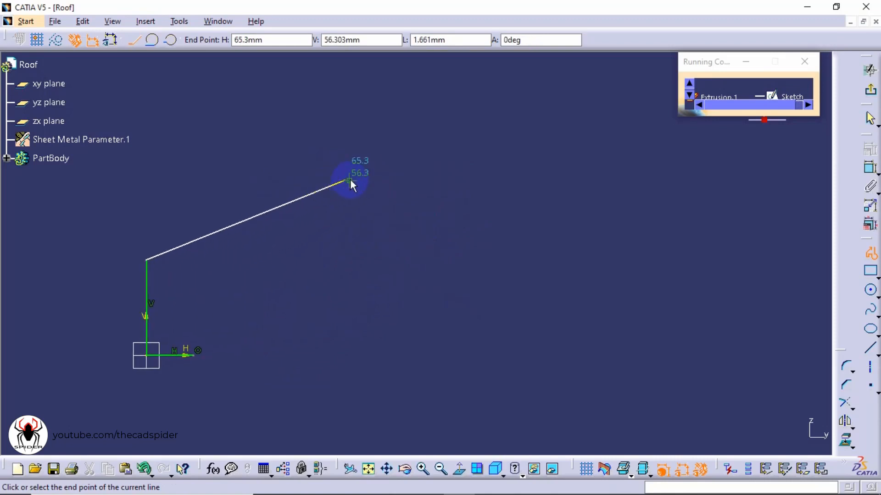
middle_click_drag(386, 164, 377, 208)
middle_click_drag(437, 235, 361, 250)
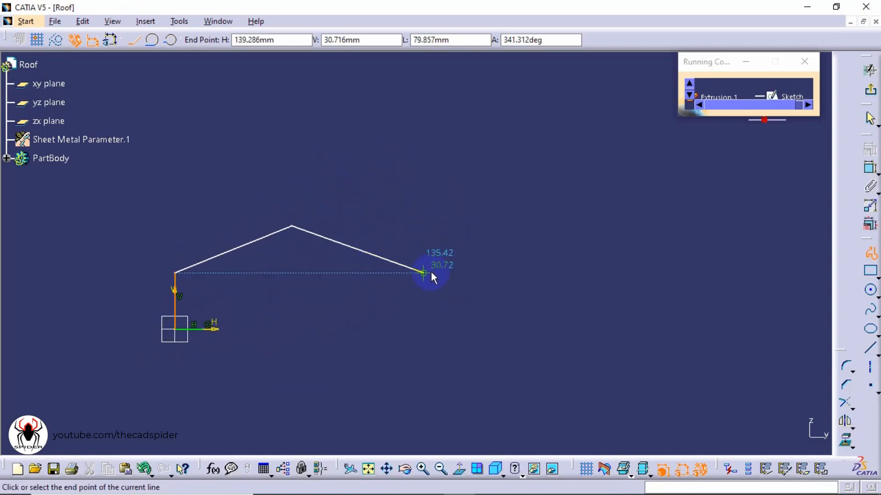
left_click(564, 282)
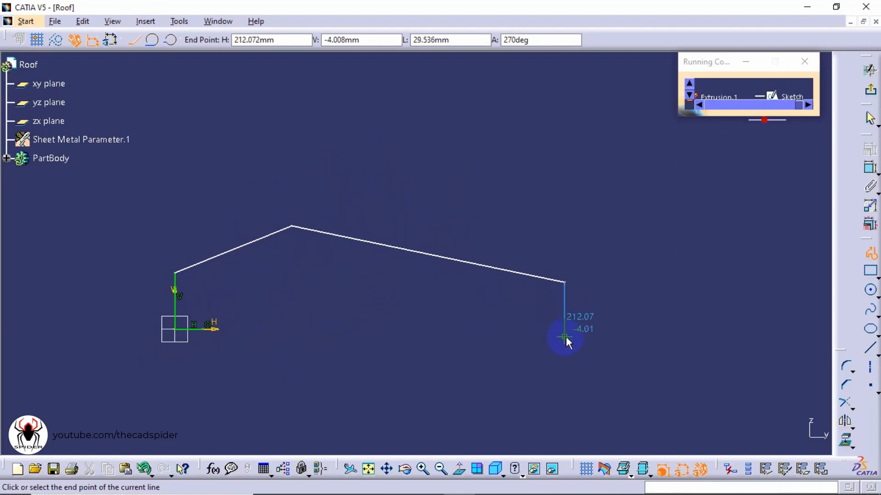
left_click(565, 329)
key("Escape")
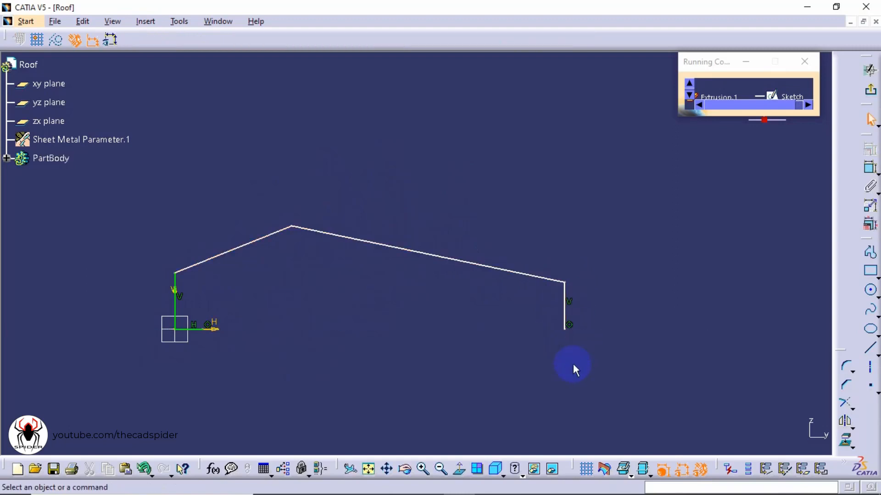
- Dimension the short horizontal line's length and the horizontal distance between the profile's two vertical lines
mouse_move(544, 365)
middle_mouse_down()
mouse_move(393, 330)
mouse_move(422, 327)
middle_mouse_up()
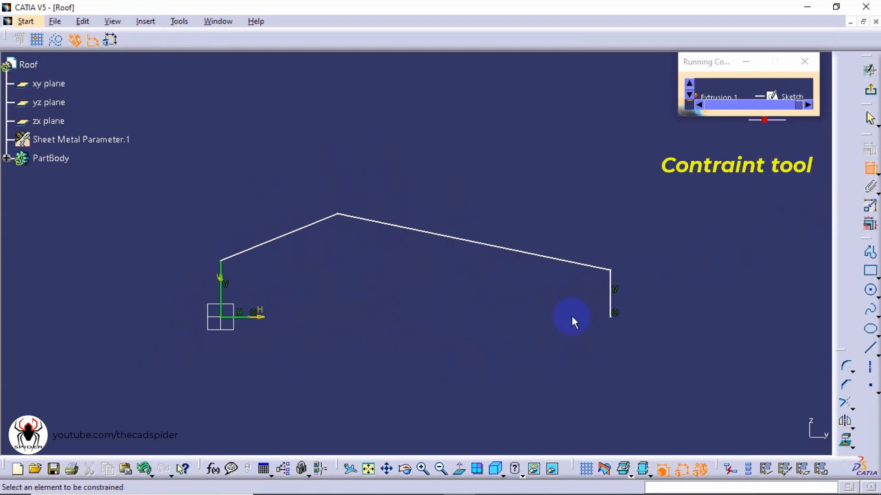
left_click(243, 317)
left_click(234, 354)
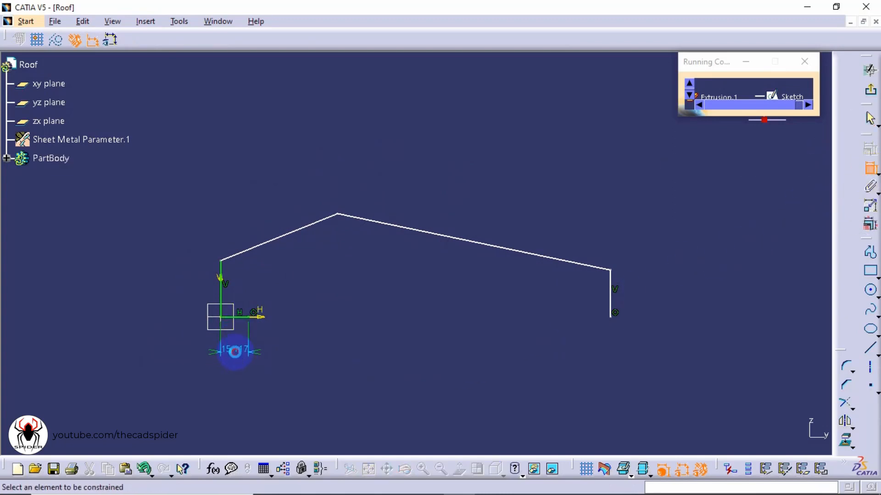
left_click(221, 294)
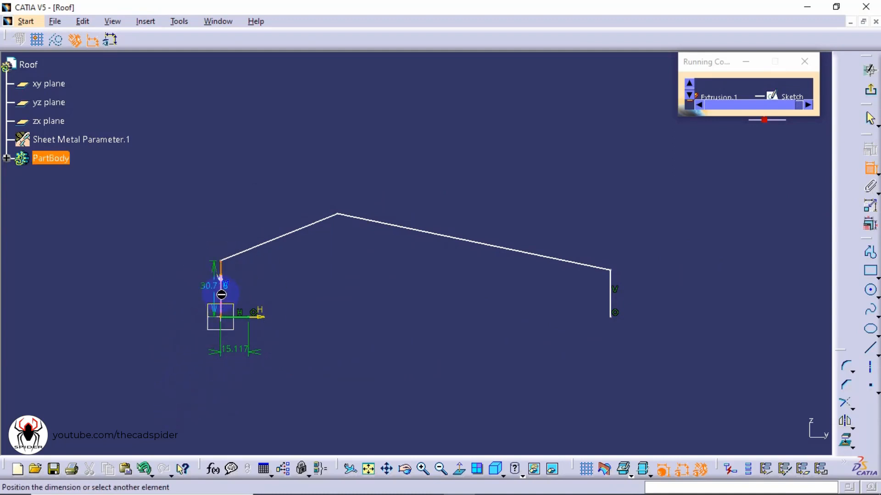
left_click(612, 297)
left_click(352, 380)
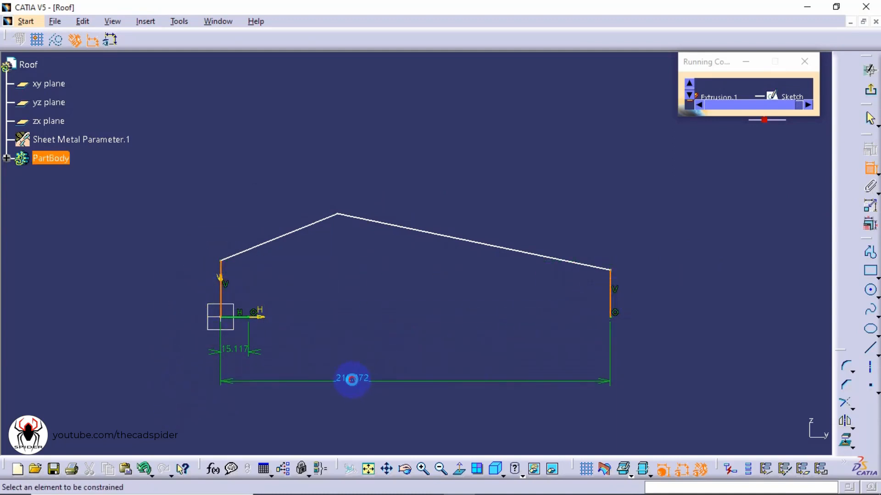
- Dimension the height of the profile's vertical line at the origin
middle_click_drag(421, 347, 477, 261)
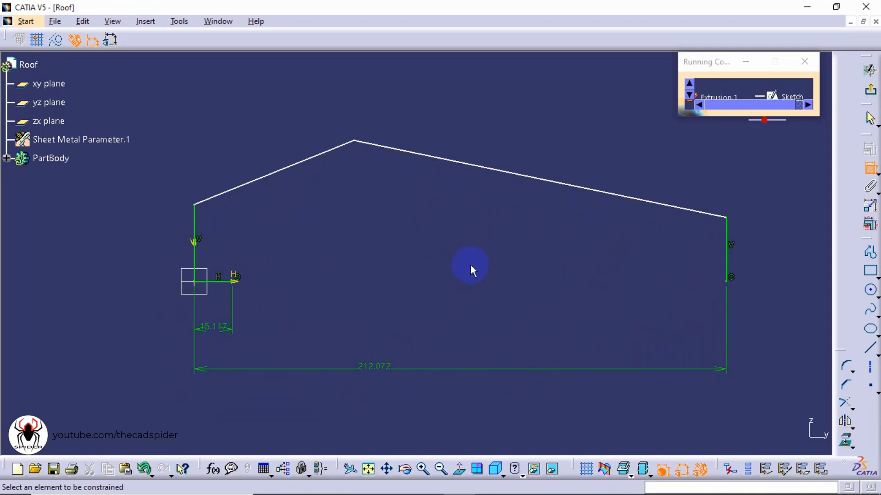
left_click(194, 232)
left_click(144, 247)
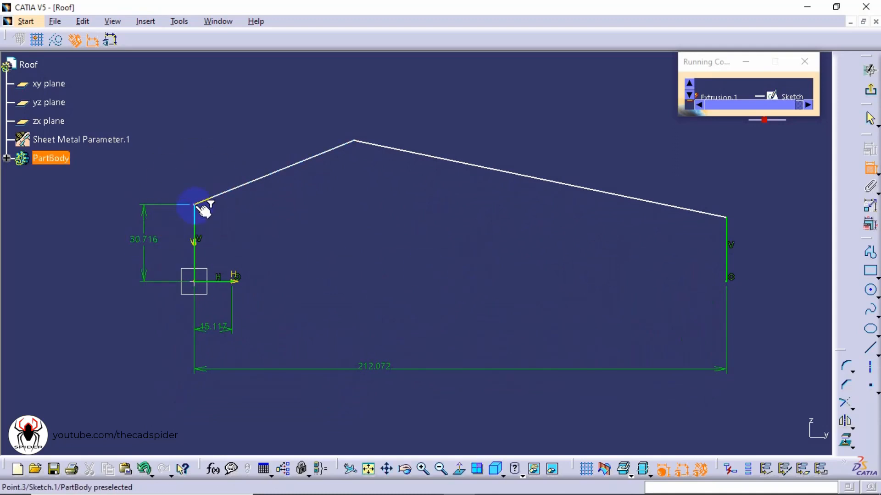
- Dimension the peak's horizontal distance from the vertical line at the origin and its height above the short horizontal line
left_click(359, 141)
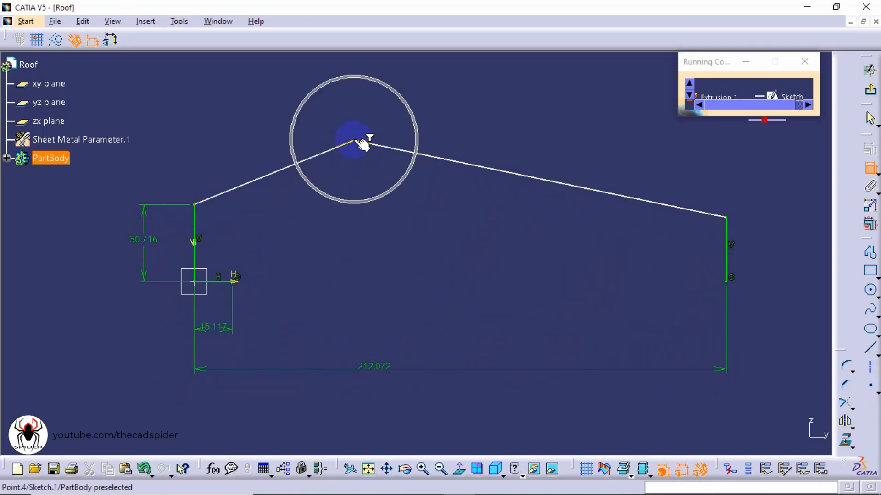
right_click(260, 100)
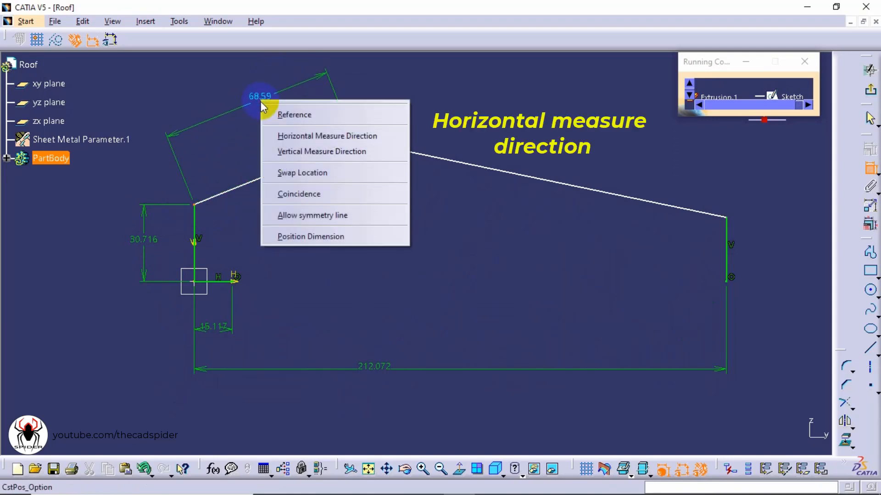
left_click(289, 137)
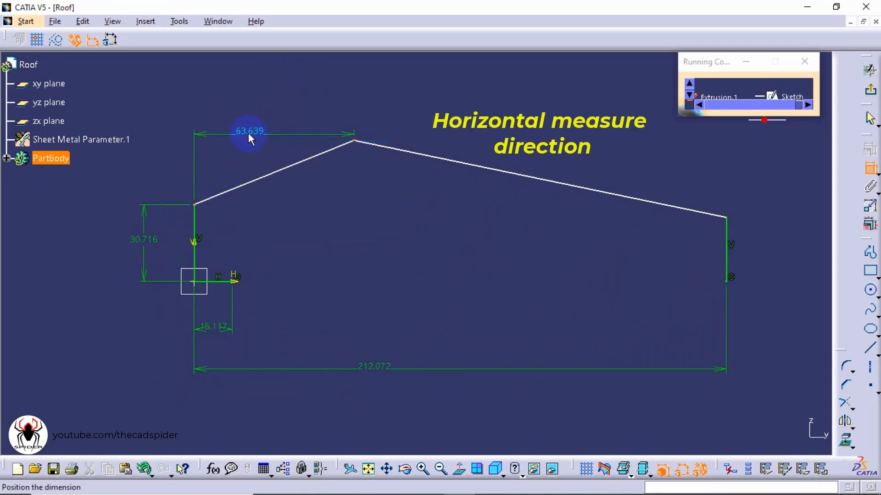
left_click(267, 109)
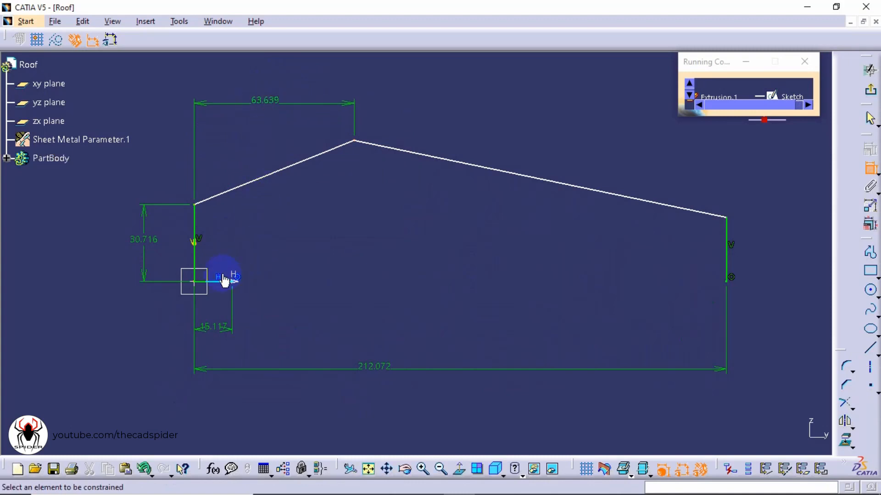
left_click(234, 281)
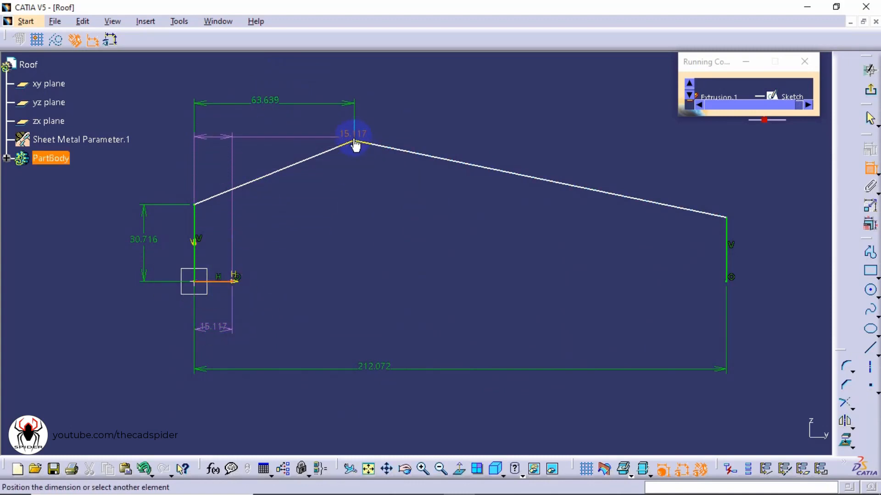
left_click(355, 142)
left_click(323, 235)
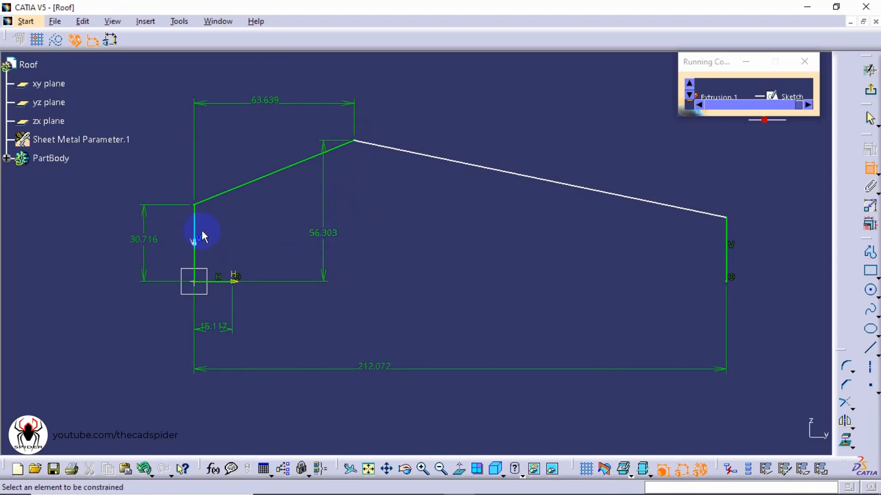
- Constrain the profile's two vertical lines to equal length
left_click(196, 227)
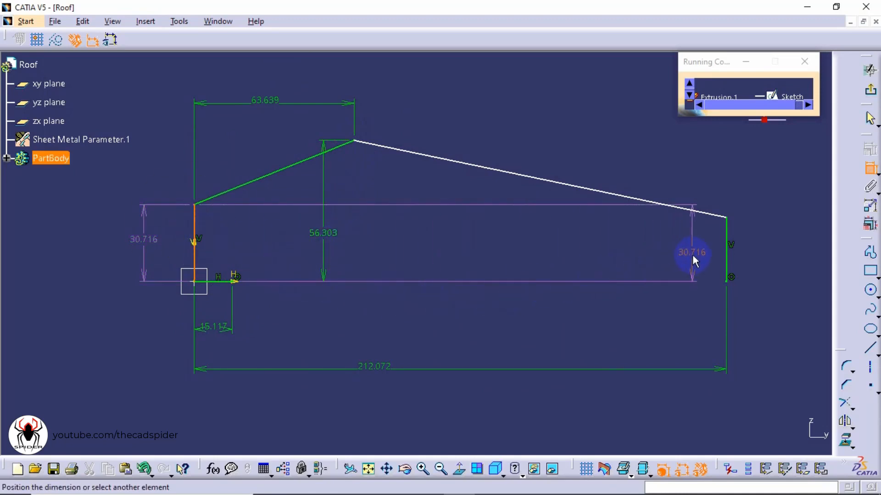
left_click(733, 265)
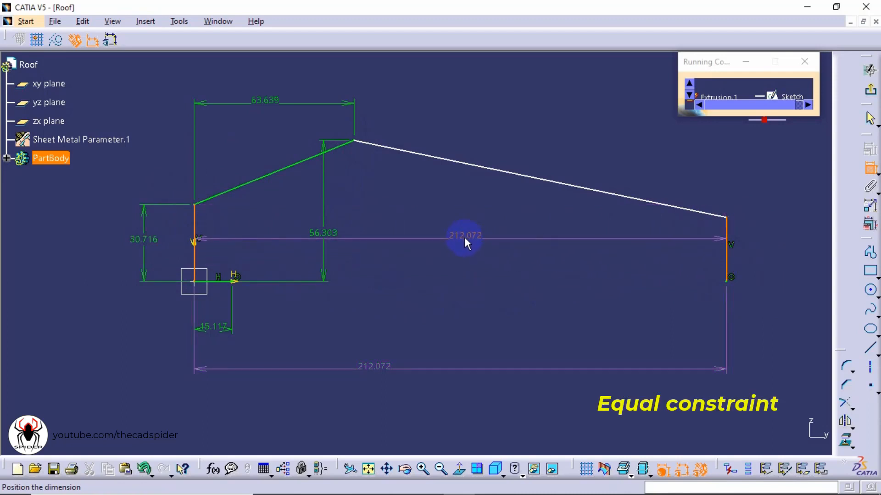
right_click(464, 239)
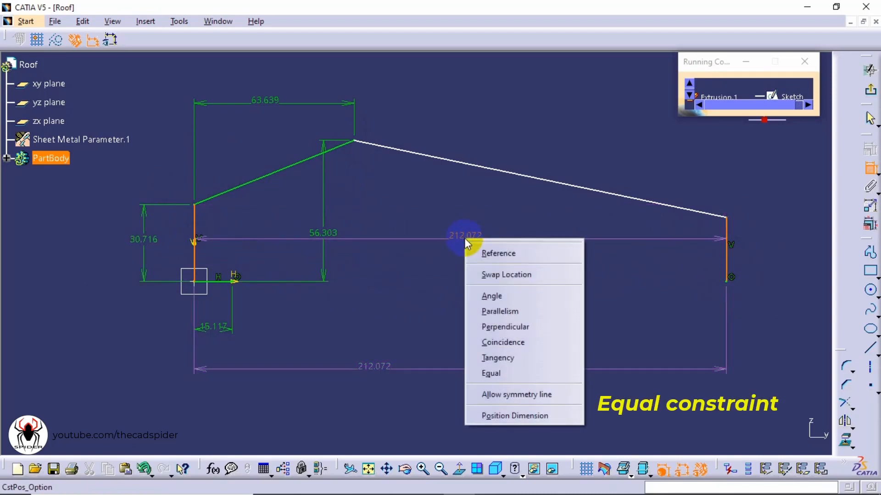
left_click(499, 374)
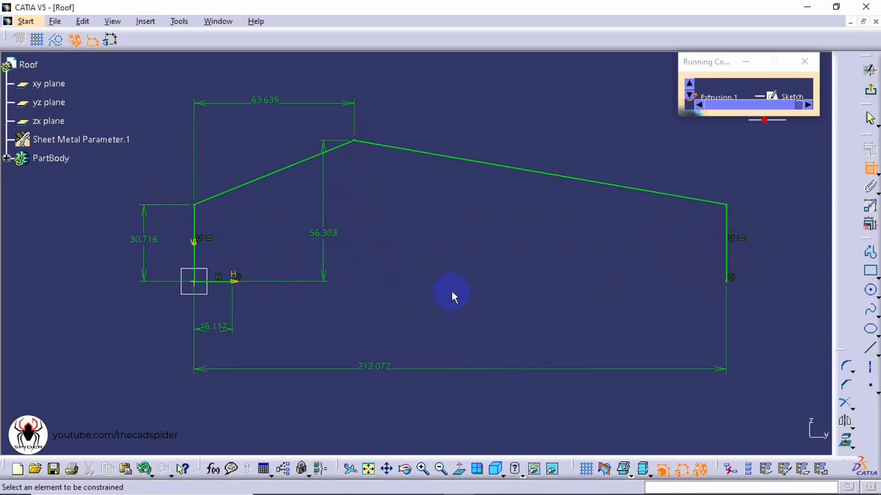
- Set the short horizontal line's length to 40 mm and the distance between the two vertical lines to 160 mm
double_click(221, 328)
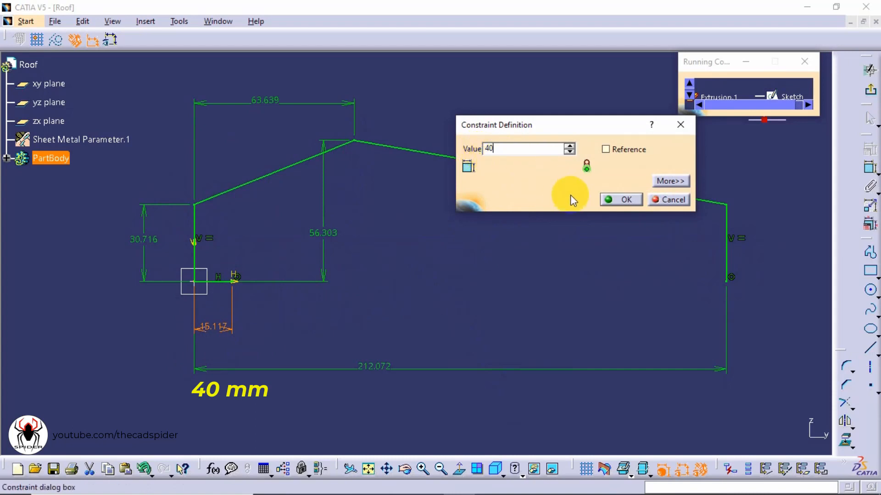
left_click(608, 203)
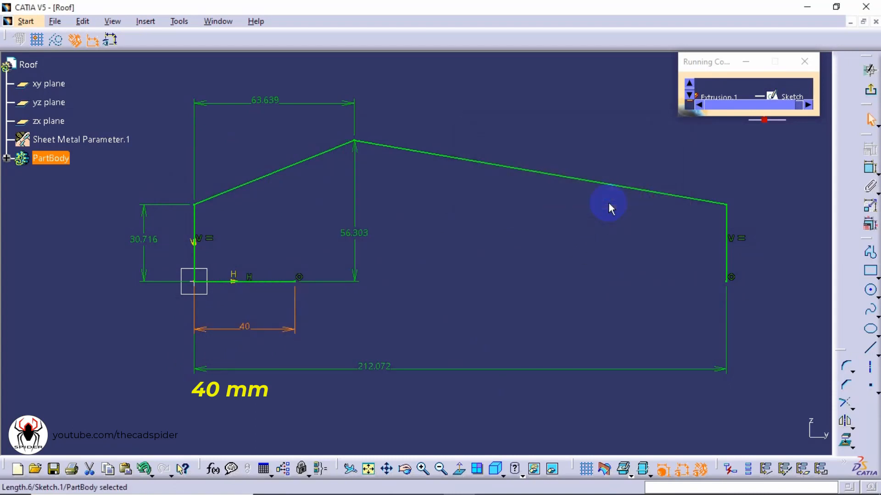
double_click(369, 367)
left_click_drag(545, 152, 483, 153)
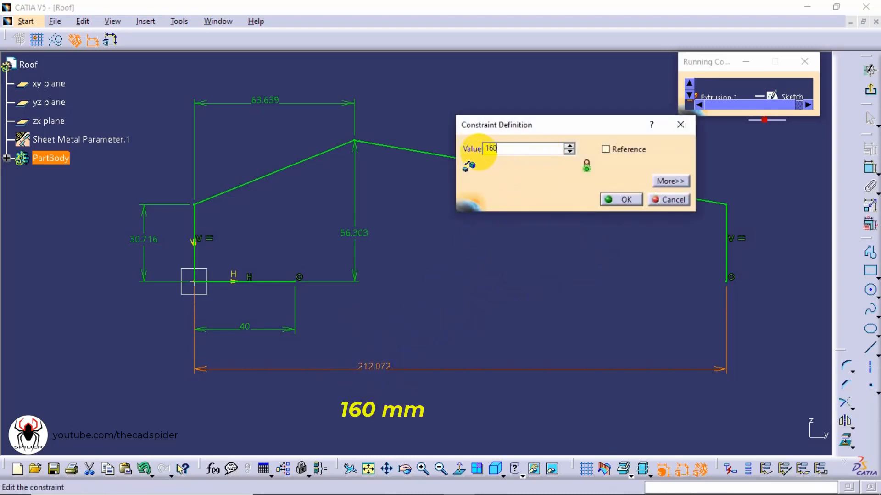
left_click(617, 199)
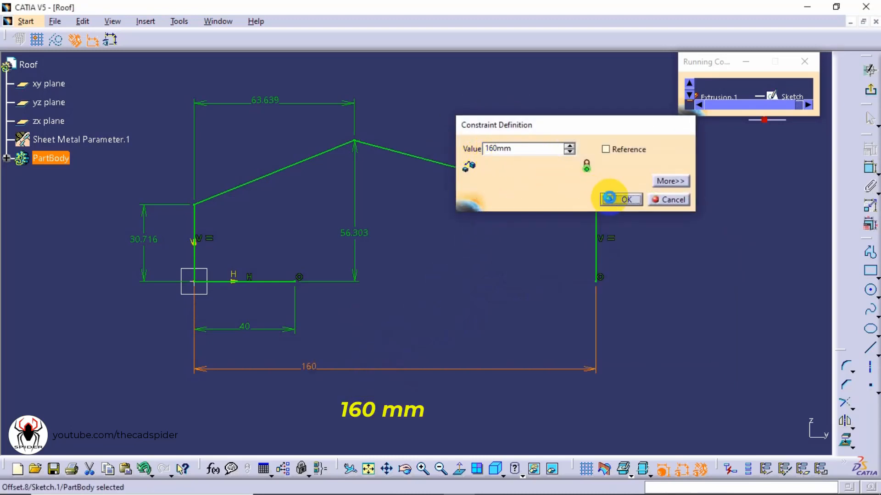
- Set the peak's height to 50 mm and its horizontal distance from the vertical line at the origin to 50 mm
double_click(364, 234)
left_click_drag(534, 151, 481, 148)
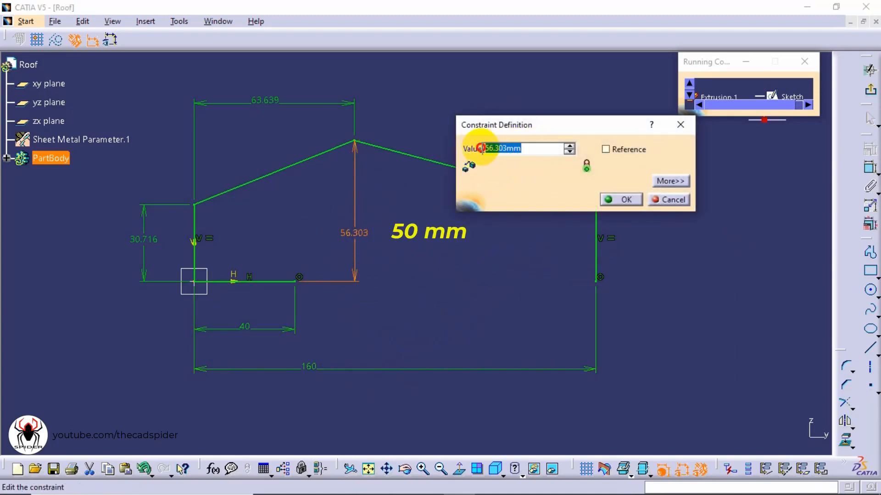
left_click(621, 199)
double_click(275, 107)
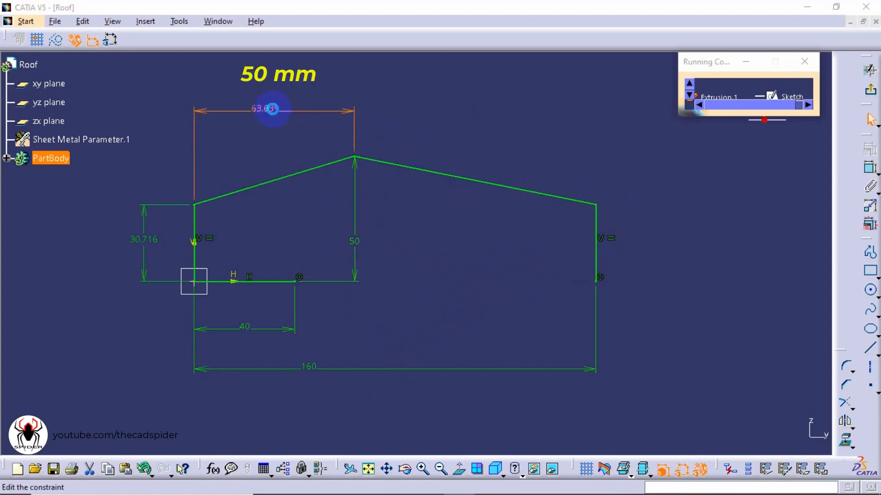
left_click_drag(537, 151, 482, 148)
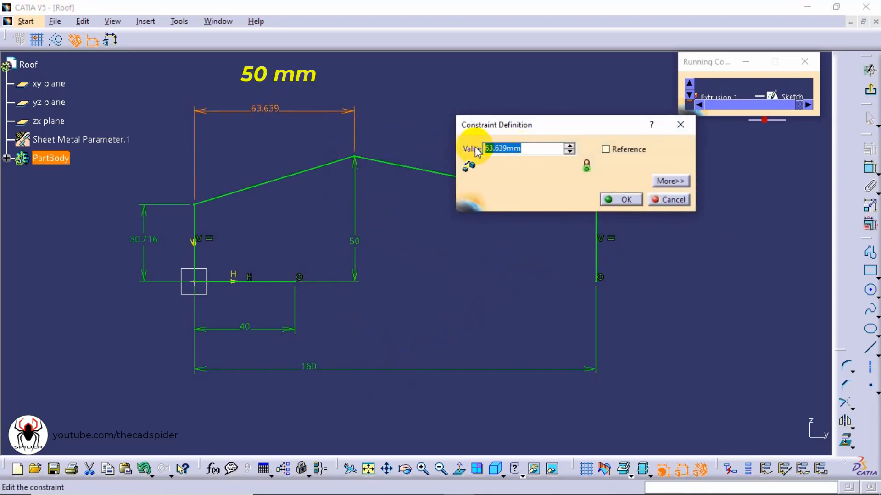
type("50")
left_click(621, 199)
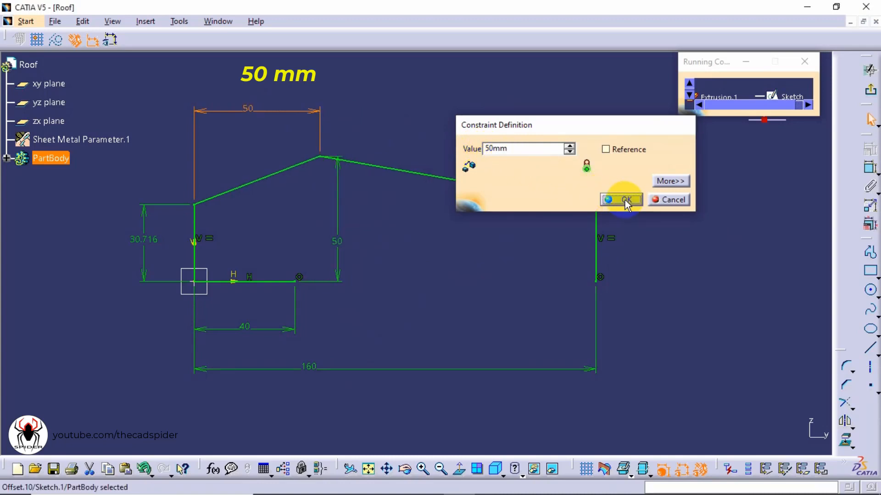
- Set the height of the vertical line at the origin to 20 mm and exit the sketch back to the extrusion
double_click(144, 239)
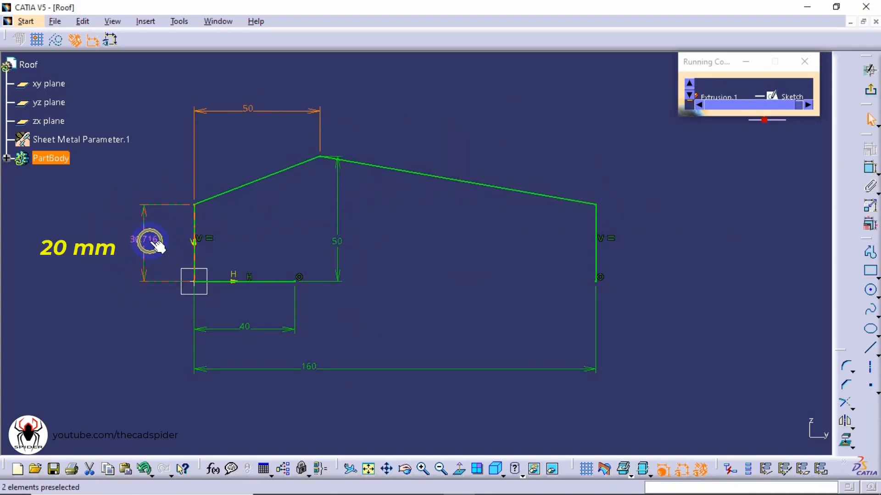
left_click_drag(533, 151, 481, 149)
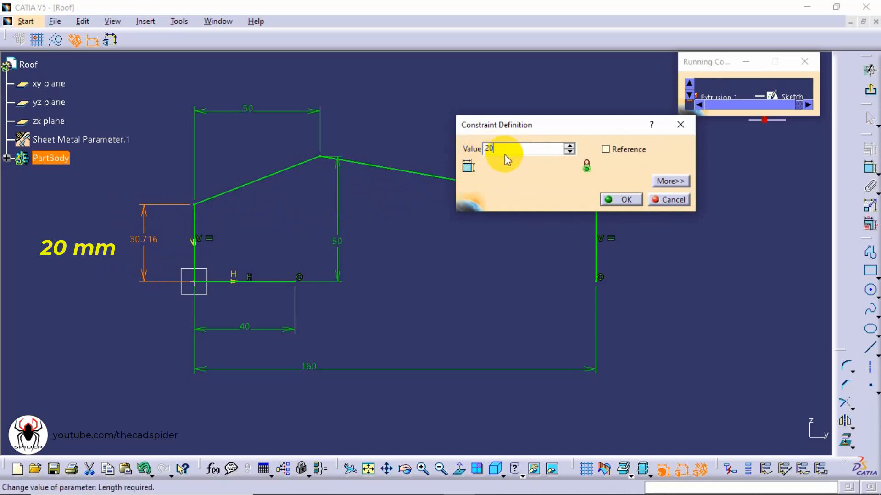
left_click(617, 199)
mouse_move(461, 247)
middle_mouse_down()
mouse_move(481, 248)
mouse_move(492, 270)
mouse_move(493, 262)
middle_mouse_up()
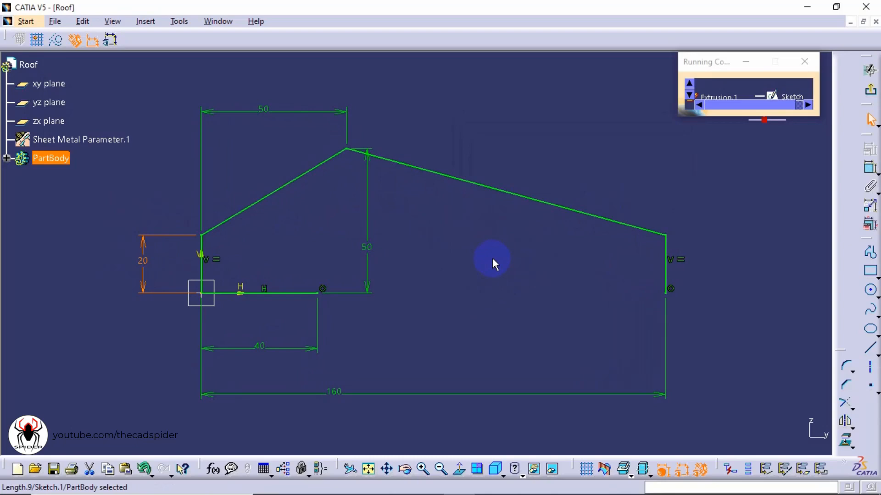
left_click(874, 96)
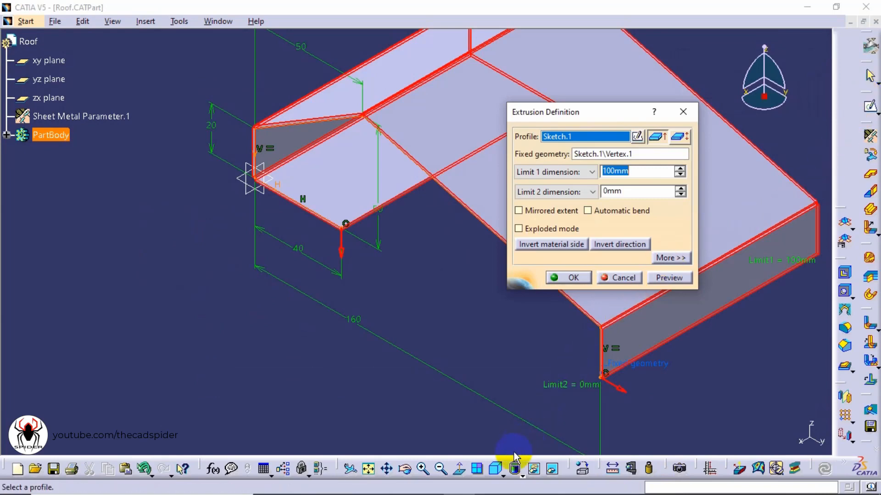
- Add automatic bends to the extrusion and preview the rounded corner between the sloped sheet and vertical wall in front view
left_click(500, 472)
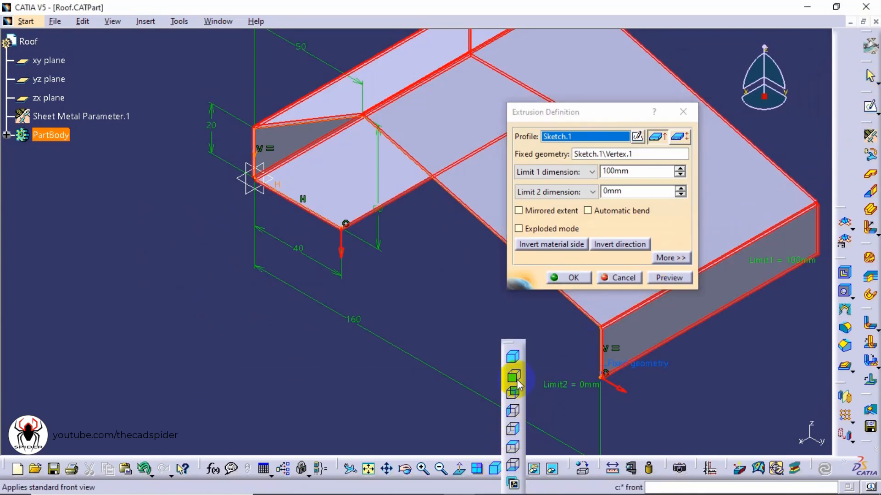
left_click(514, 378)
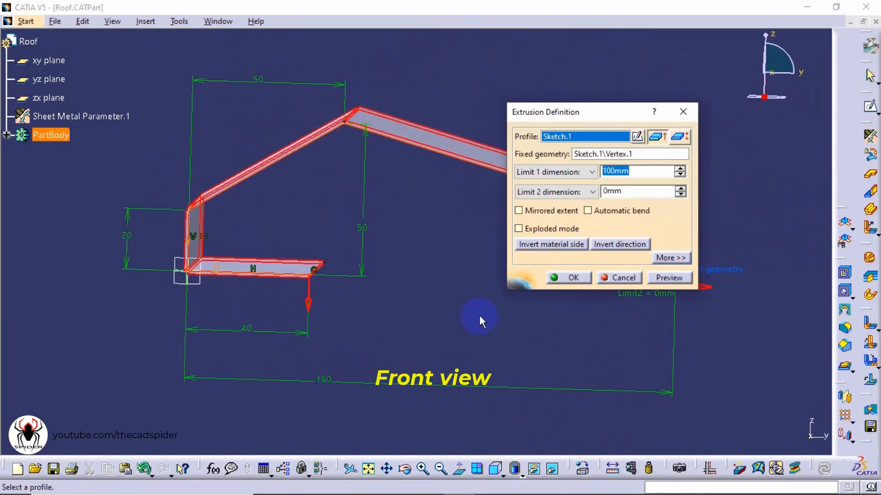
mouse_move(440, 279)
middle_mouse_down()
mouse_move(206, 317)
mouse_move(211, 330)
mouse_move(439, 210)
mouse_move(416, 219)
mouse_move(396, 187)
middle_mouse_up()
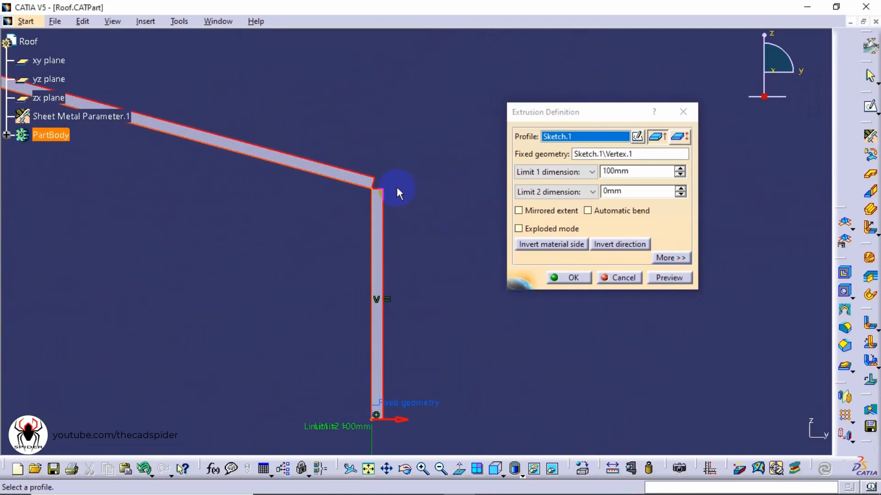
left_click(385, 180)
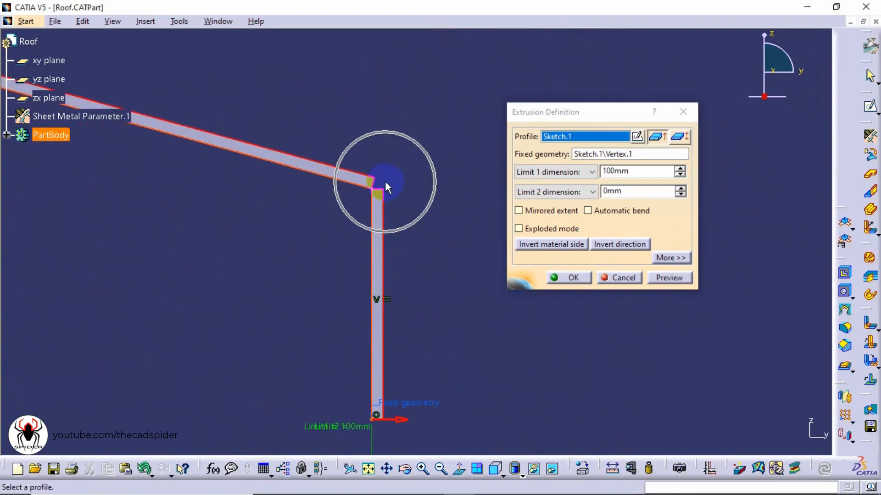
left_click(590, 213)
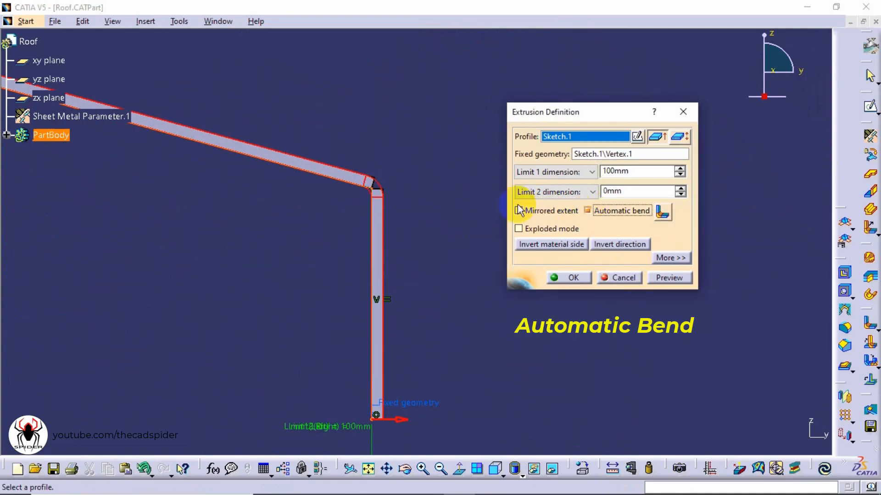
left_click(658, 278)
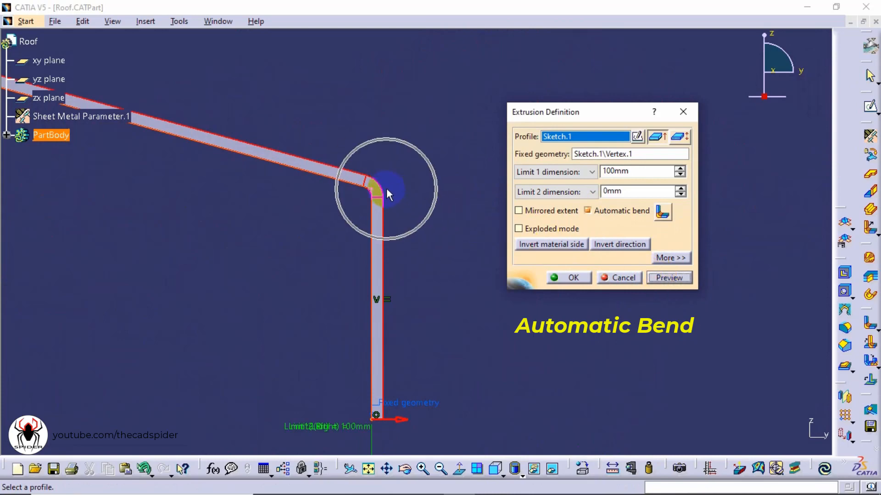
middle_click_drag(387, 188, 372, 122, "ctrl")
middle_click_drag(372, 123, 473, 161)
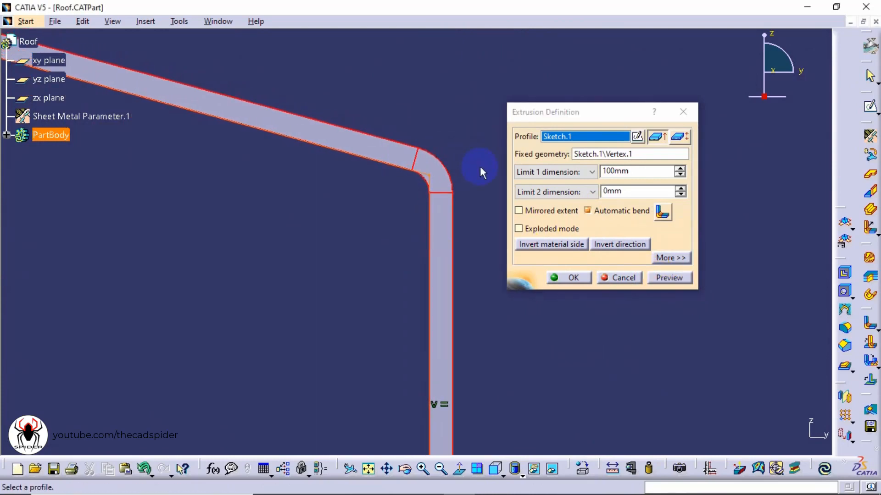
- Invert the extrusion's material side to the inside of the profile and turn on mirrored extent
left_click(552, 244)
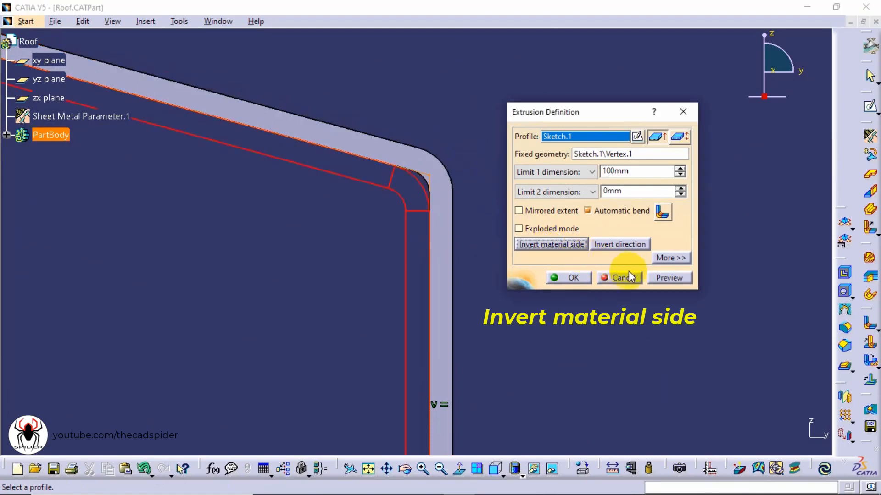
left_click(663, 279)
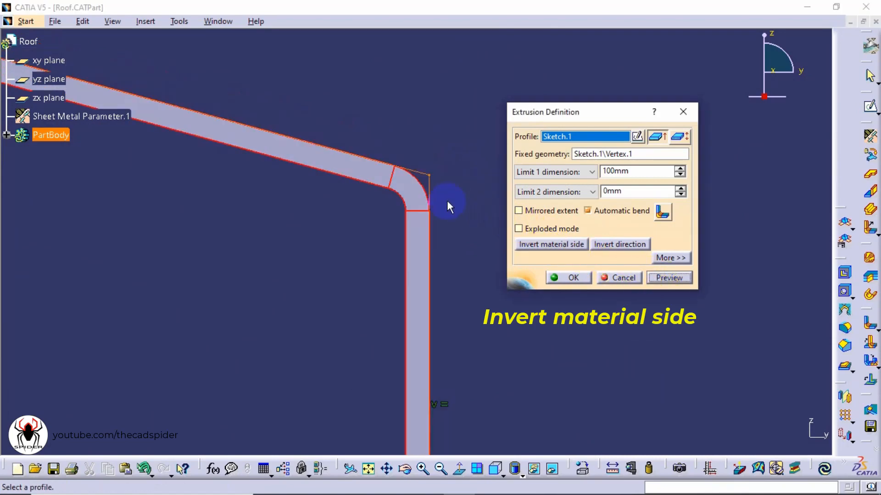
middle_click_drag(453, 128, 404, 284, "ctrl")
middle_click_drag(324, 279, 353, 384)
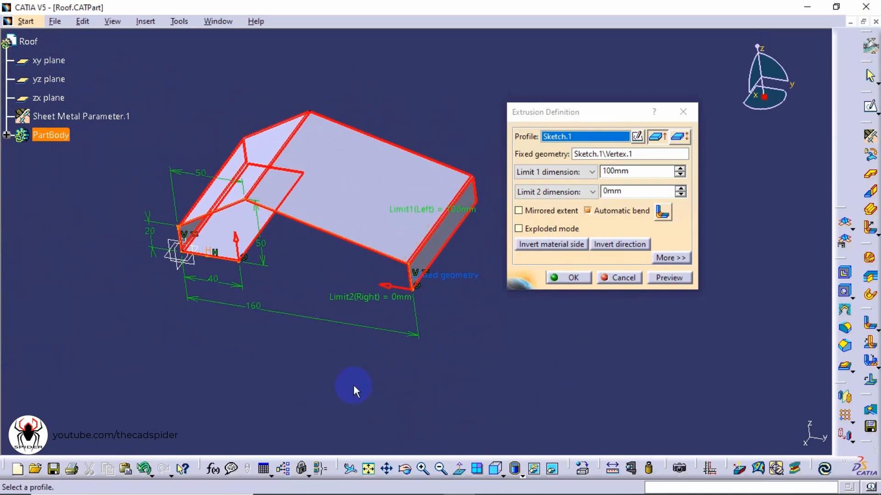
left_click(519, 211)
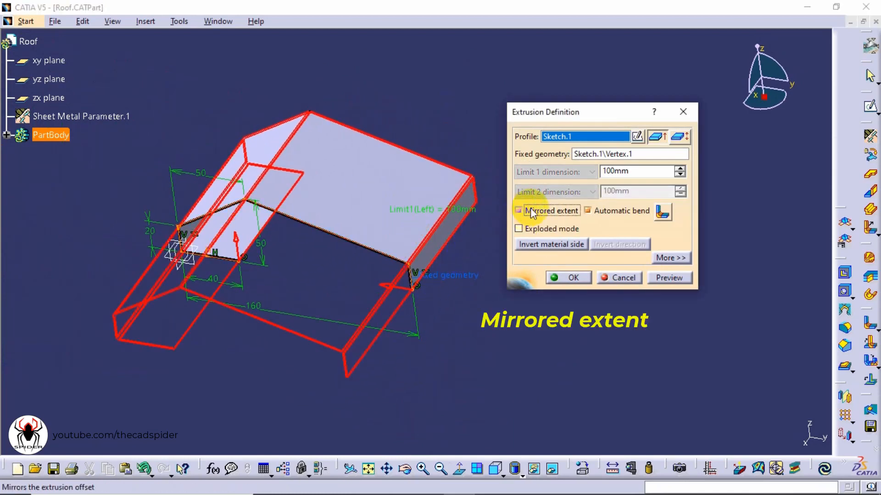
- Set the extrusion's first limit to 150 mm and preview the mirrored sheet
left_click_drag(629, 172, 599, 174)
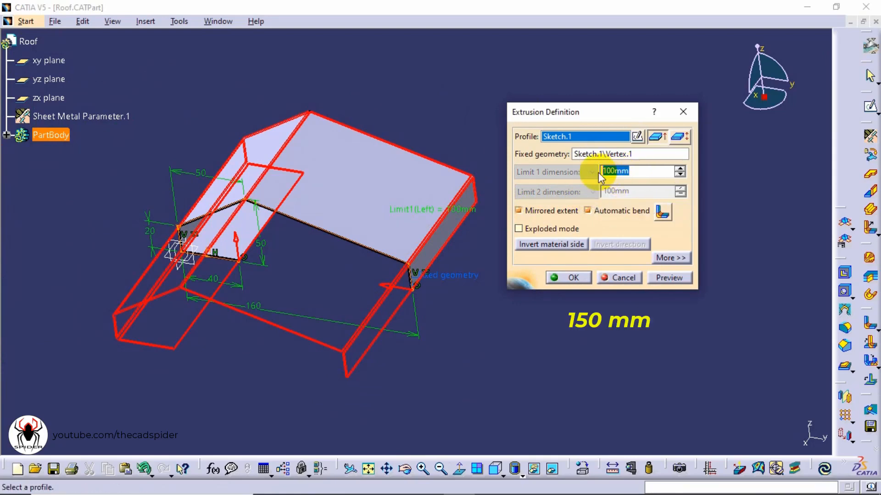
type("150")
key("Tab")
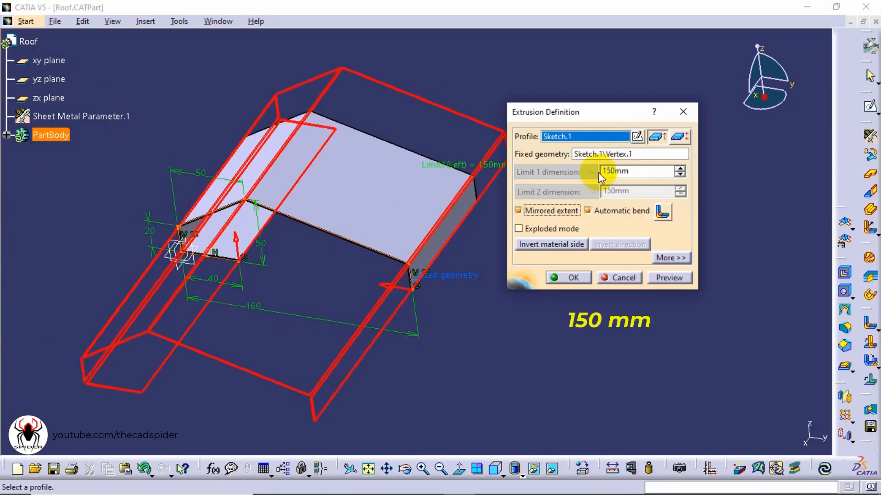
left_click(673, 279)
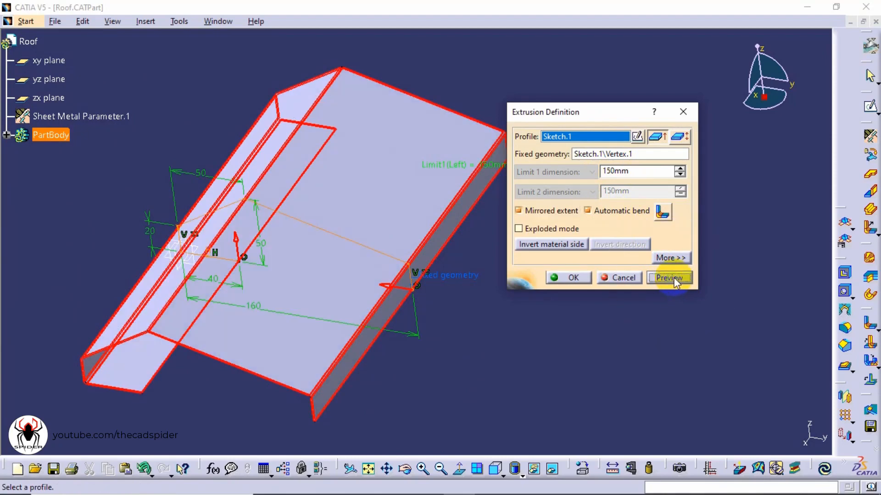
- Choose the linear-shaped left extremity for the automatic bends, preview the result and create the extrusion
left_click(663, 213)
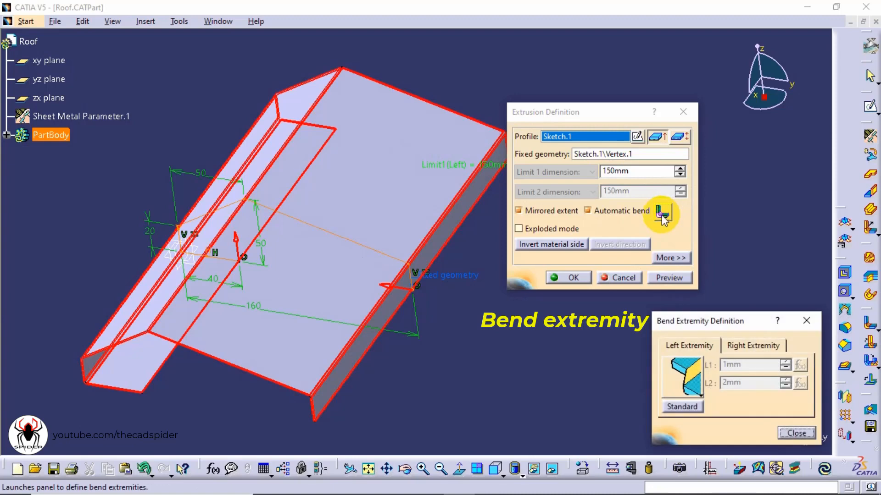
left_click(750, 348)
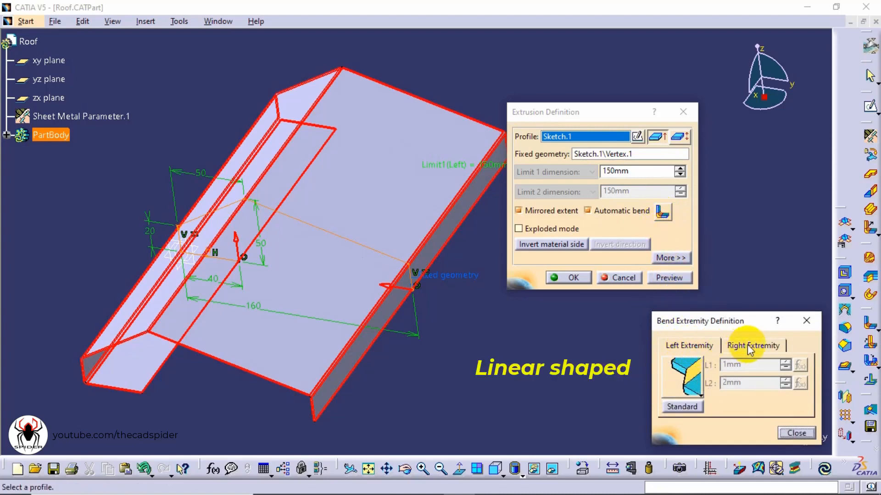
left_click(688, 391)
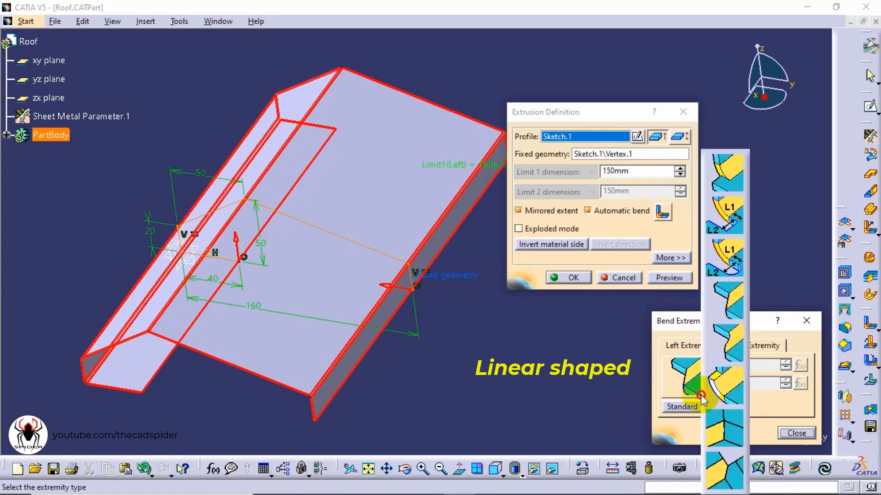
left_click(722, 296)
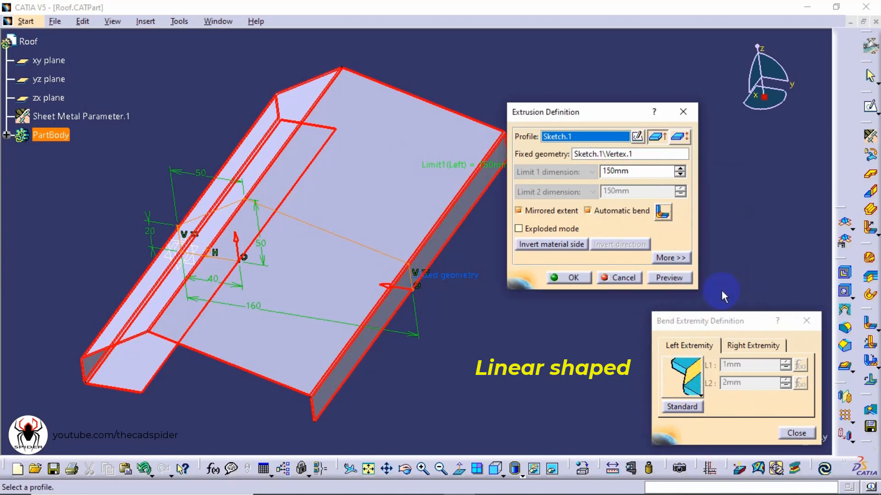
left_click(796, 433)
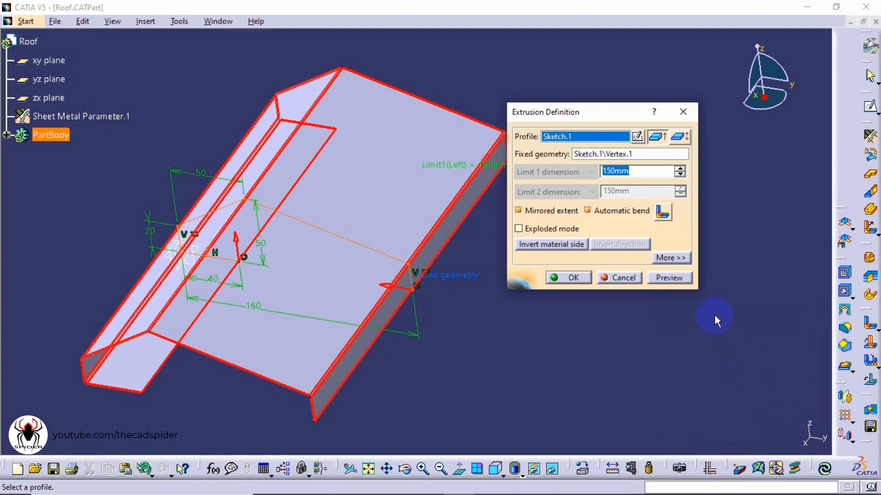
left_click(681, 282)
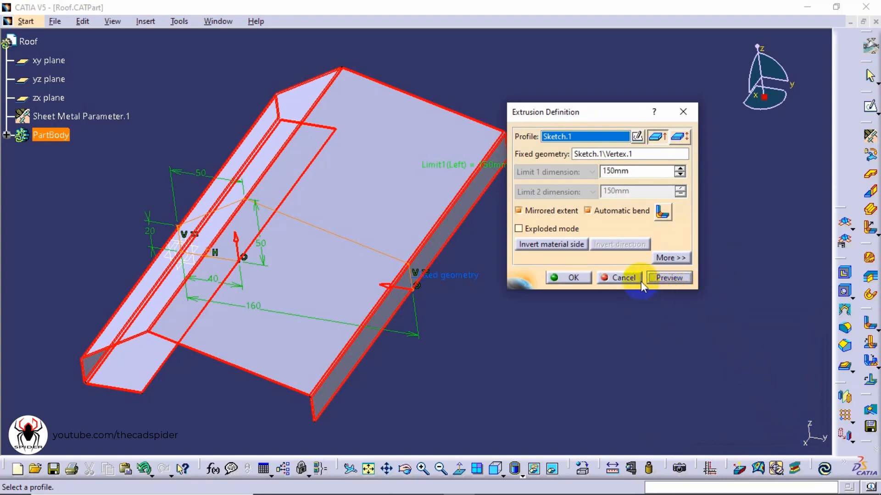
left_click(571, 278)
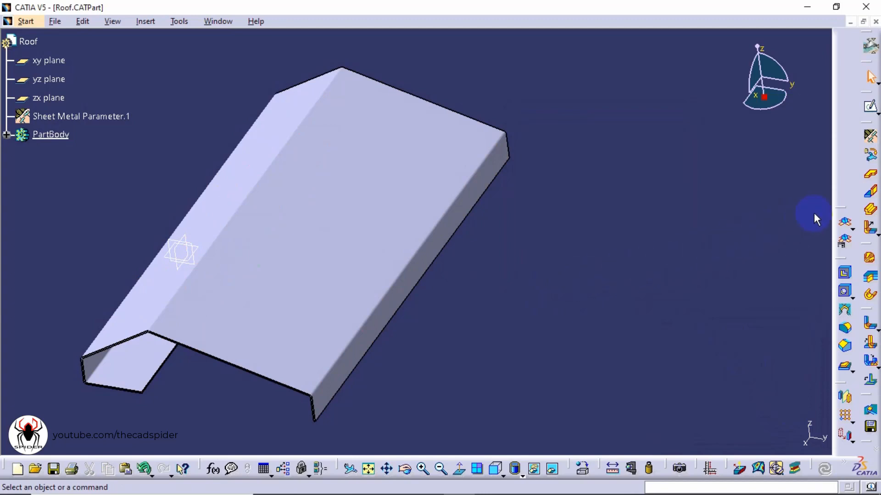
- Start a Wall On Edge on the lower front edge of the long sloped sheet and make it Sketch Based
left_click(871, 195)
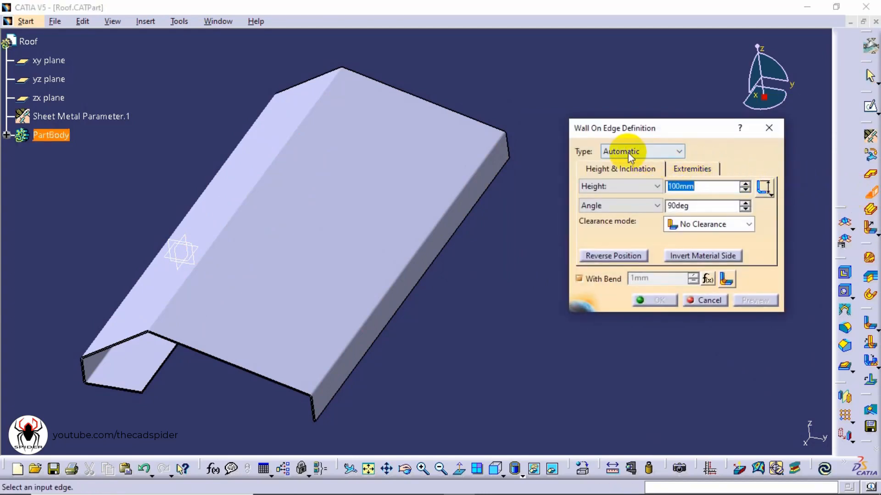
middle_click_drag(330, 235, 359, 329)
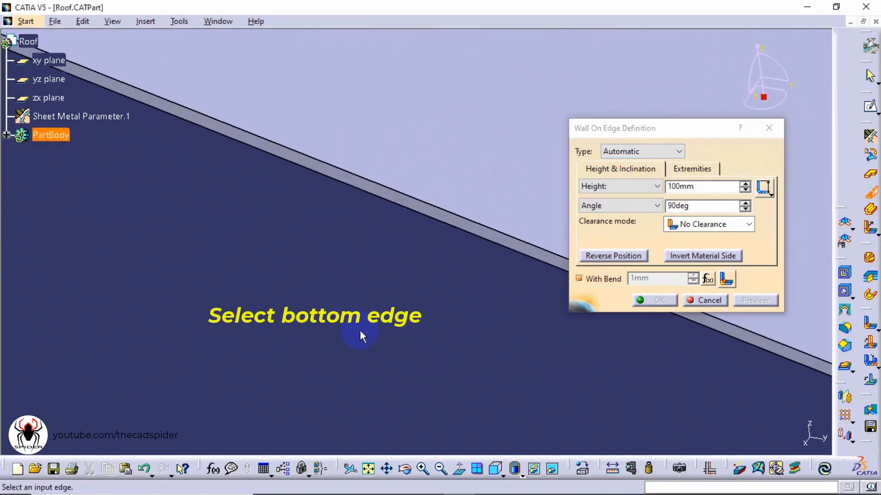
left_click(404, 210)
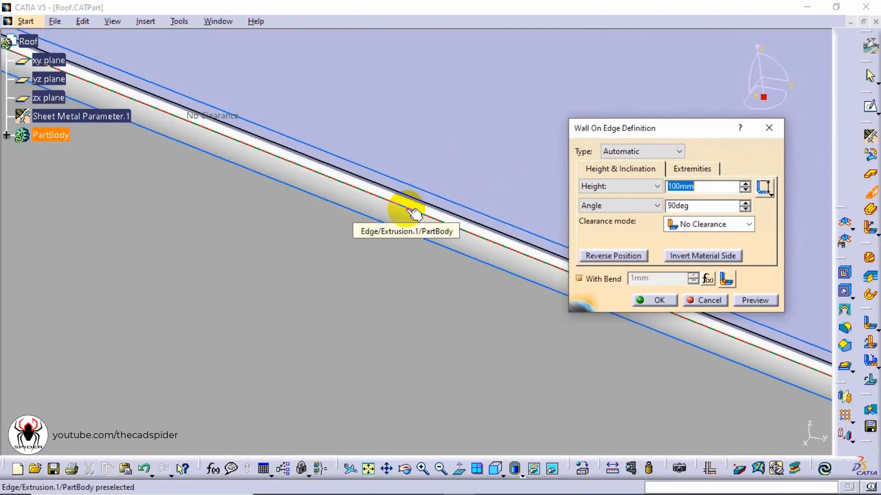
middle_click_drag(431, 101, 506, 367)
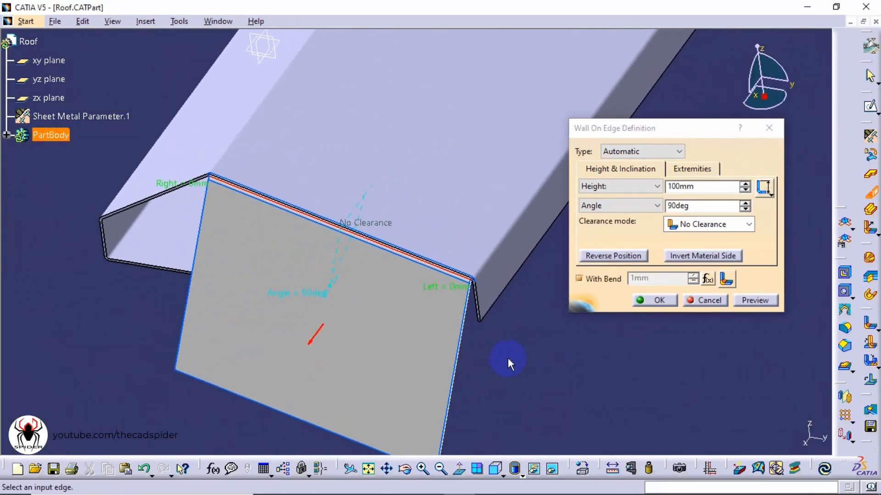
left_click(627, 152)
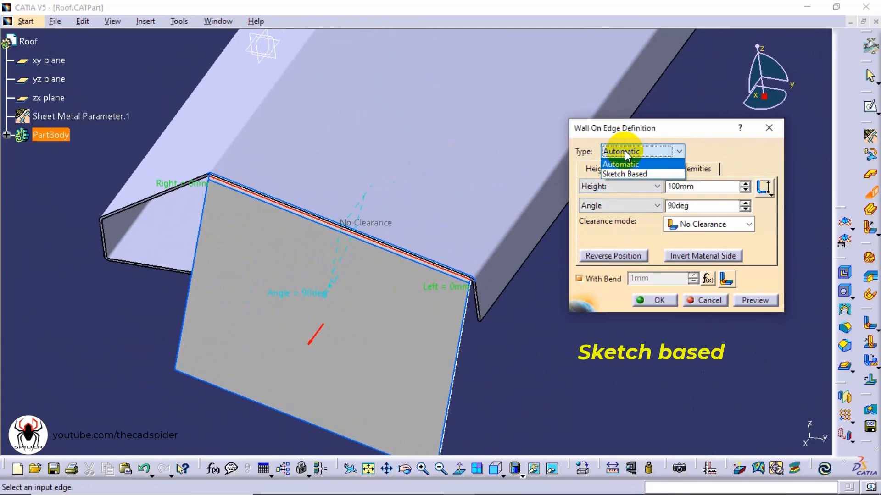
left_click(630, 173)
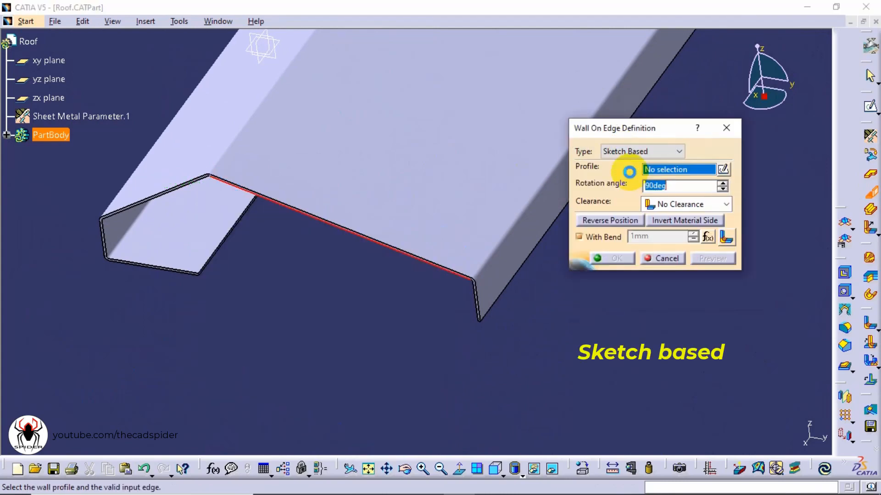
middle_click_drag(454, 258, 400, 329)
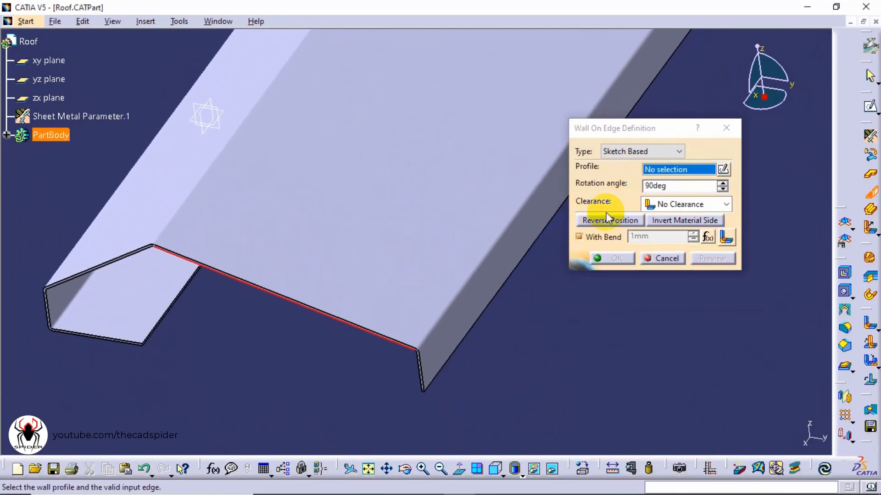
- Create the wall's profile sketch on the thin front face of the long sloped sheet
left_click(724, 169)
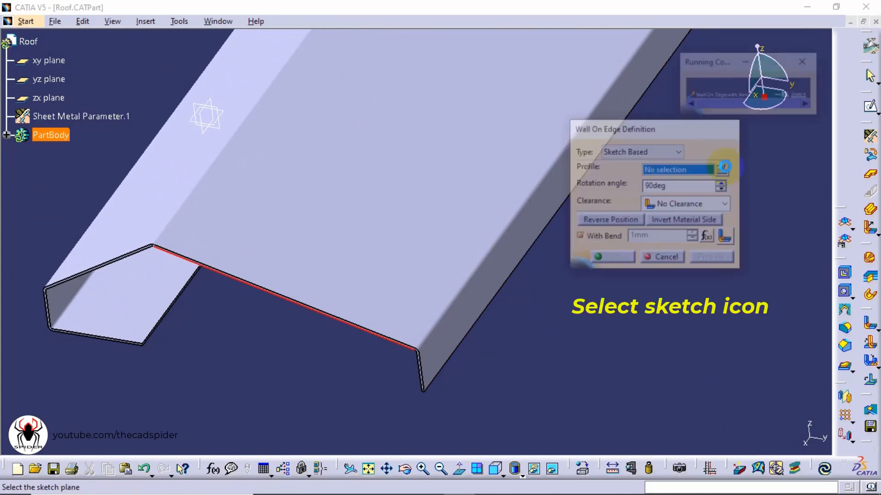
middle_click_drag(646, 186, 662, 151, "ctrl")
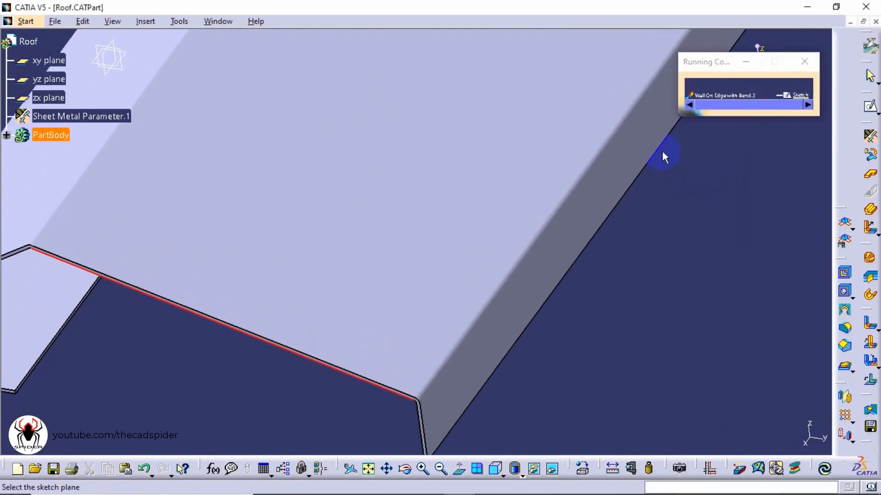
middle_click_drag(434, 266, 609, 164)
middle_click_drag(447, 267, 524, 48, "ctrl")
middle_click_drag(459, 186, 410, 294)
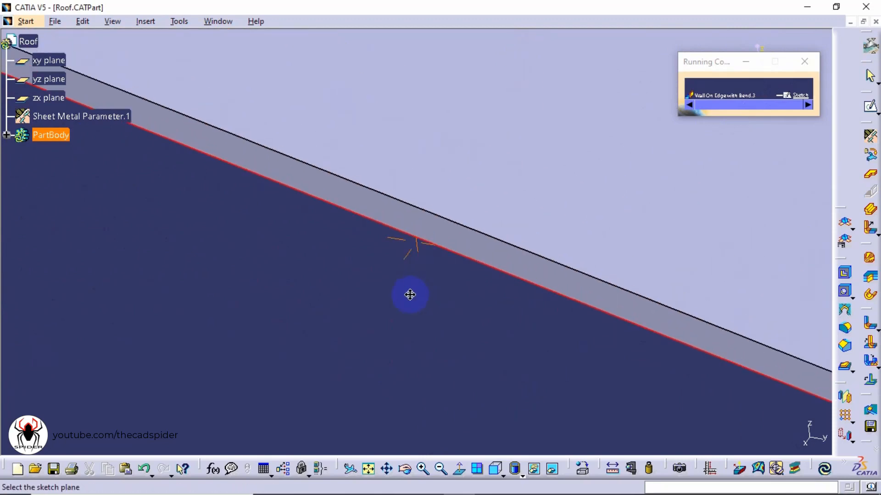
left_click(444, 232)
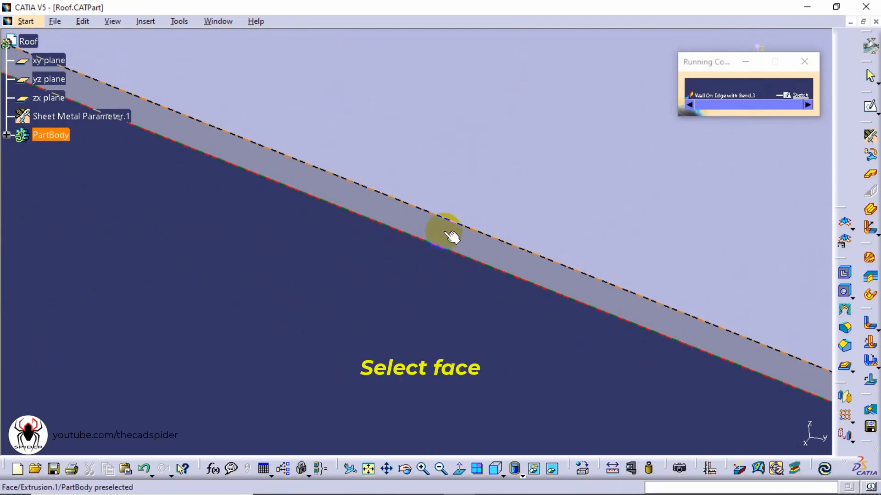
left_click(443, 232)
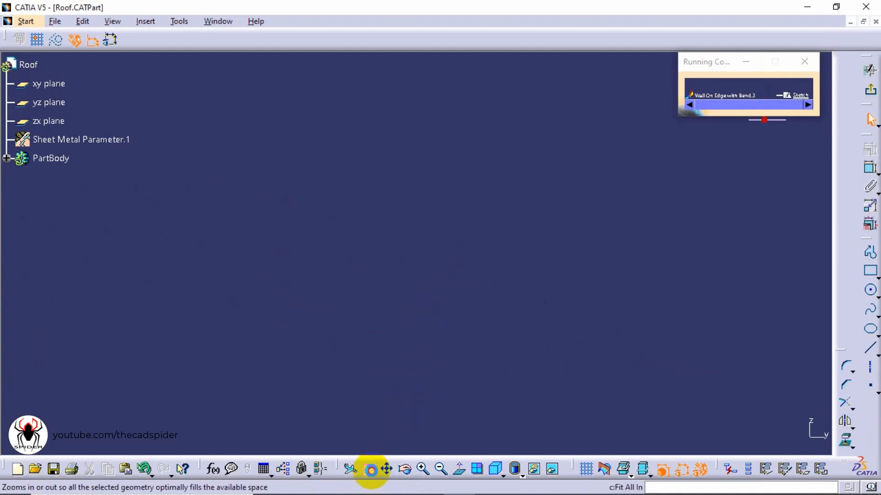
- Start projecting 3D elements, selecting the inner edges of the long slope's vertical wall, its corner bend and the long slope
left_click(368, 468)
mouse_move(415, 360)
middle_mouse_down()
mouse_move(448, 291)
mouse_move(464, 228)
mouse_move(576, 307)
mouse_move(322, 256)
middle_mouse_up()
middle_click_drag(453, 312, 479, 182)
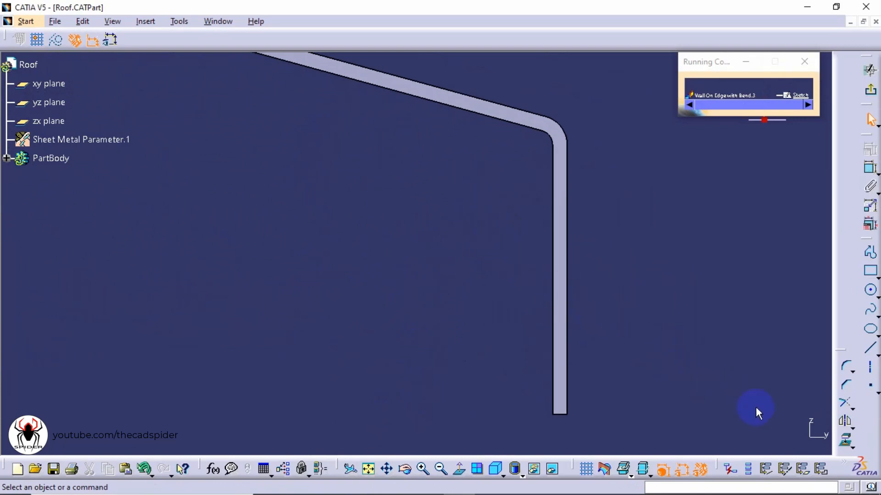
left_click(850, 445)
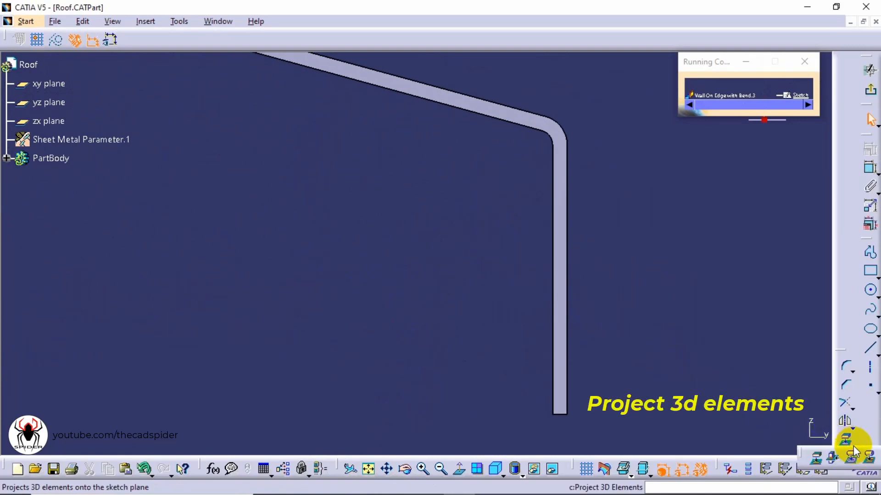
left_click(816, 460)
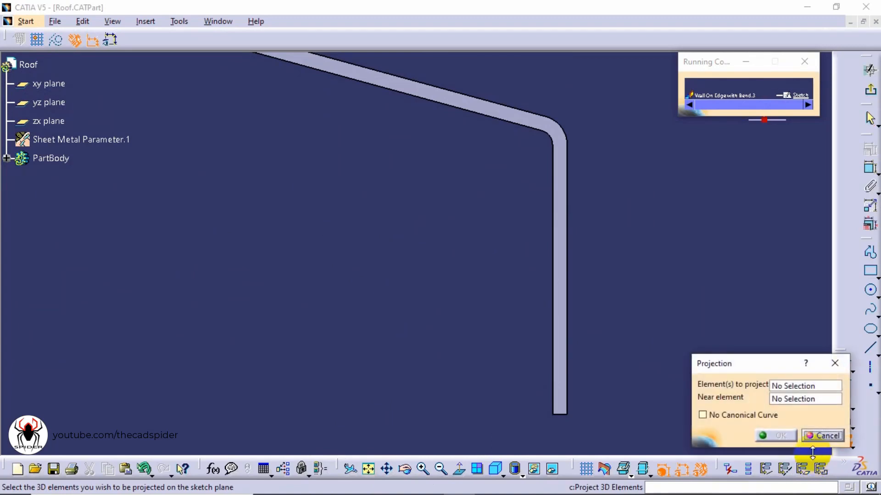
left_click(556, 347)
middle_click_drag(477, 252, 639, 199)
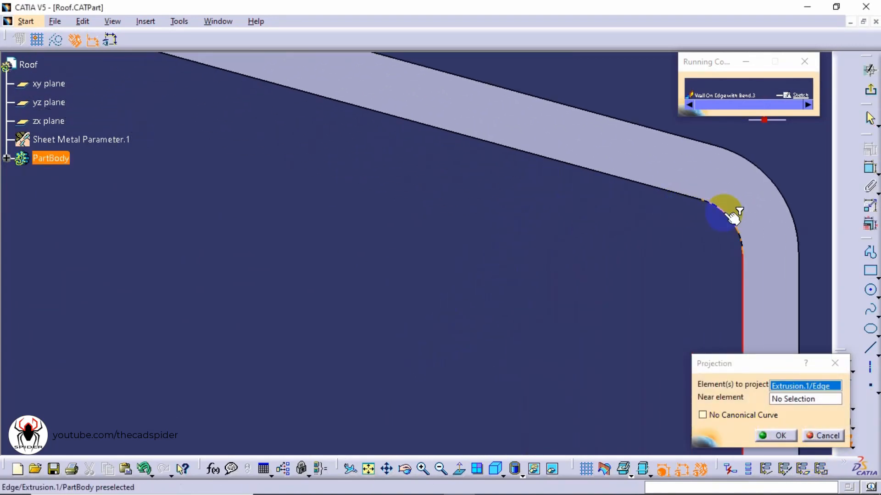
left_click(725, 214)
left_click(630, 179)
- Add the inner edges of the peak bend and the short slope to the elements being projected
mouse_move(545, 147)
middle_mouse_down()
mouse_move(281, 247)
mouse_move(868, 340)
middle_mouse_up()
mouse_move(282, 187)
middle_mouse_down()
mouse_move(525, 269)
mouse_move(849, 340)
middle_mouse_up()
middle_click_drag(373, 229, 584, 286)
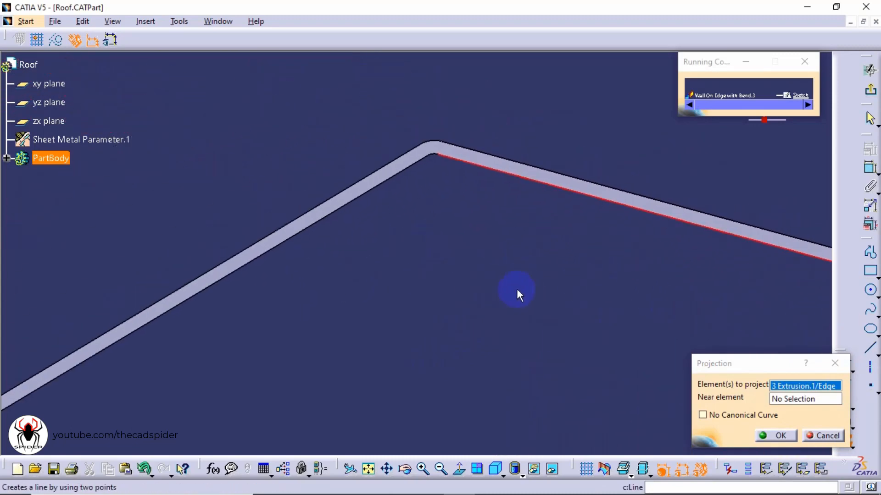
middle_click_drag(516, 290, 497, 327)
left_click(455, 161)
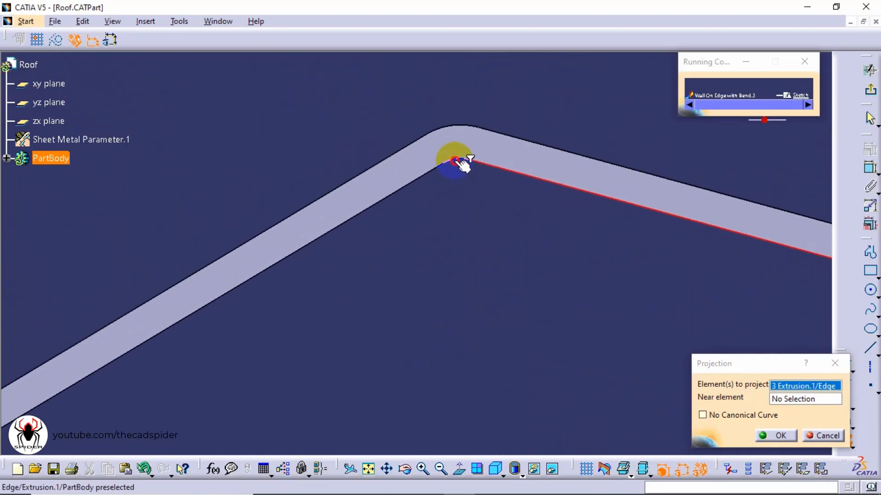
left_click(397, 197)
- Add the inner edges of the short slope's corner bend, its vertical wall and the bottom bend, and complete the projection
middle_click_drag(409, 161, 287, 242)
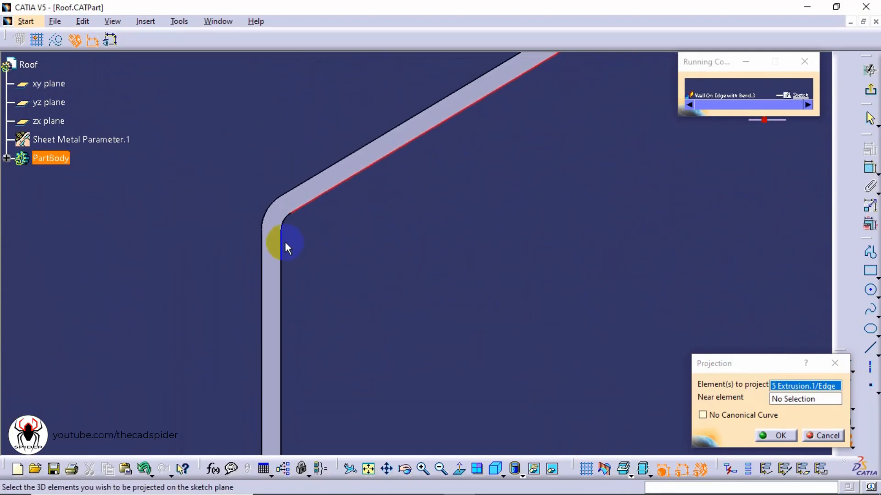
left_click(287, 224)
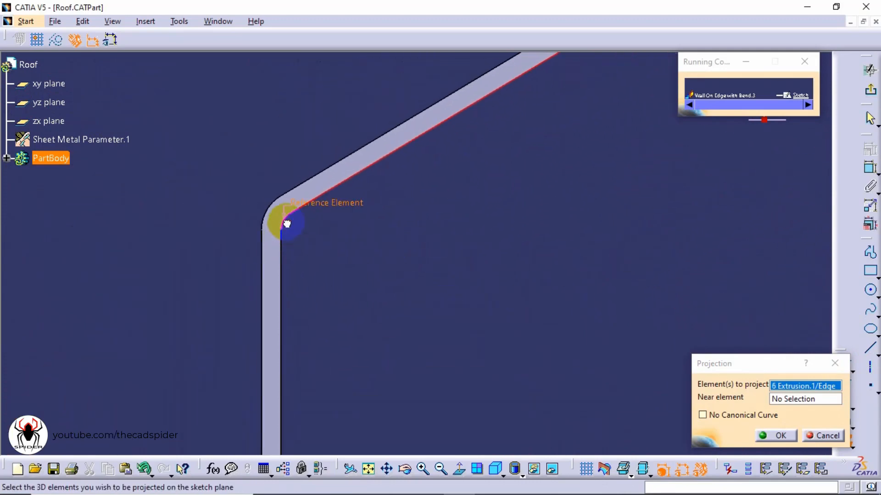
left_click(286, 260)
middle_click_drag(321, 246, 262, 322)
left_click(251, 326)
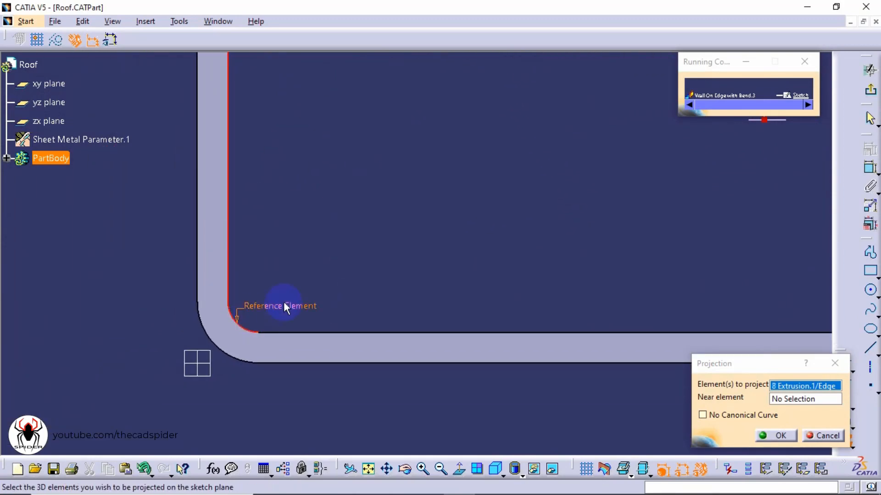
left_click(765, 438)
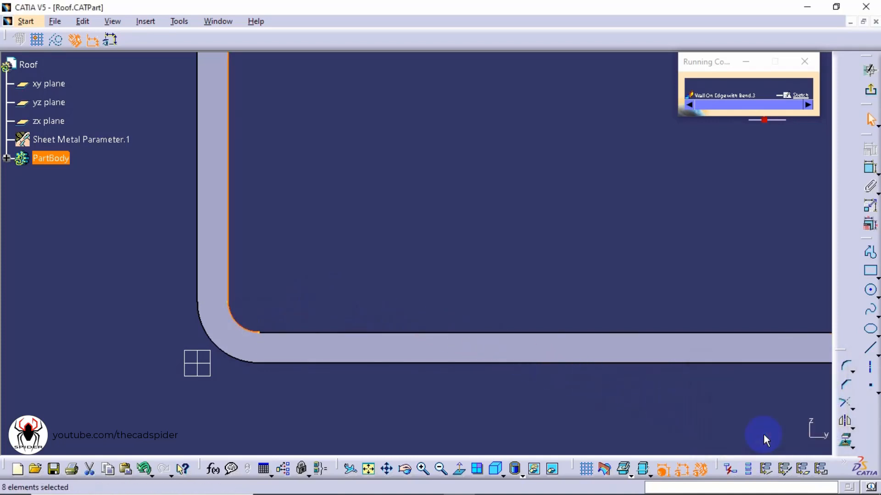
- Close the profile with a line from the bottom bend's inner end to the lower inner end of the opposite vertical wall, and exit the sketch
left_click(869, 349)
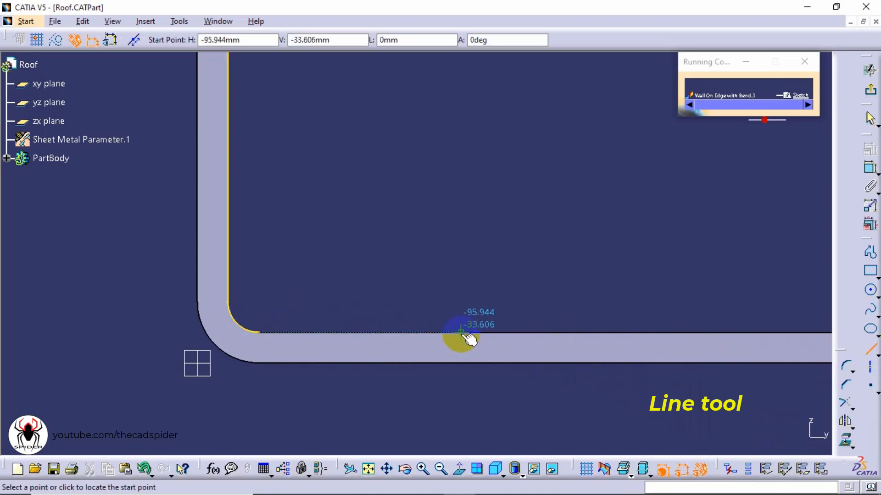
left_click(260, 333)
middle_click_drag(377, 193, 356, 335, "ctrl")
mouse_move(498, 329)
middle_mouse_down()
mouse_move(2, 427)
mouse_move(130, 403)
mouse_move(1, 404)
middle_mouse_up()
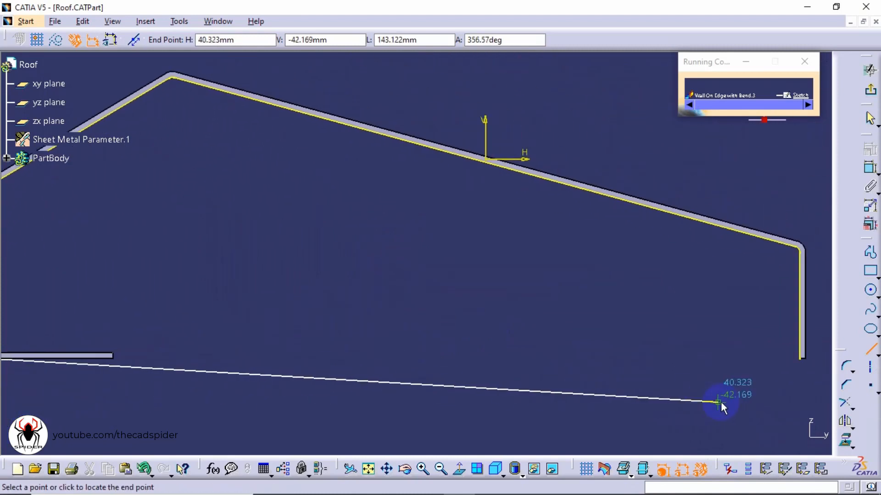
middle_click_drag(721, 406, 398, 388)
middle_click_drag(540, 398, 544, 324, "ctrl")
middle_click_drag(545, 326, 421, 182)
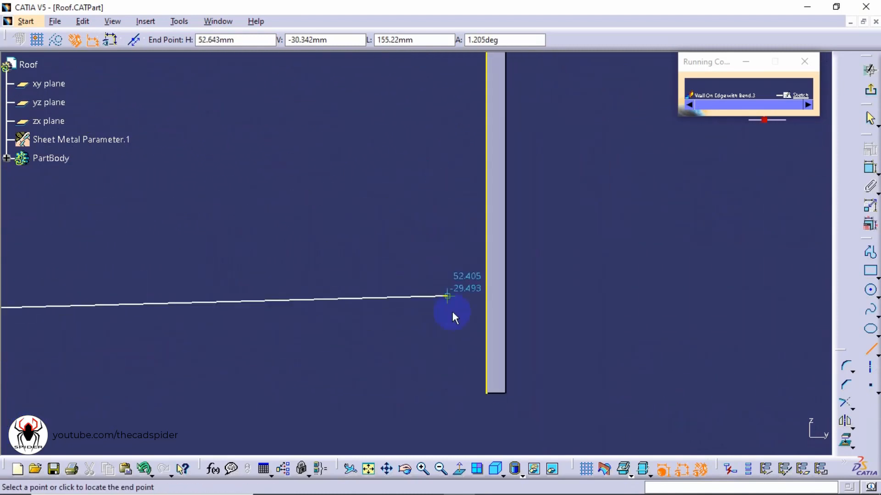
left_click(487, 393)
left_click(576, 391)
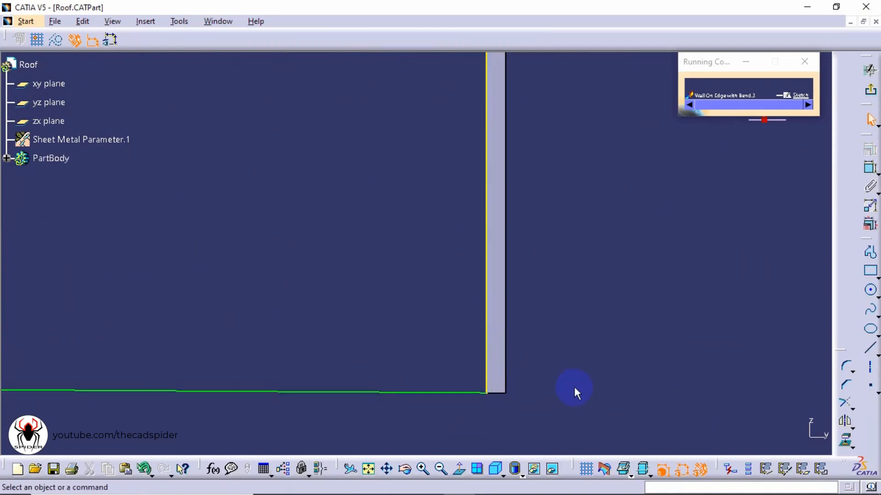
left_click(369, 469)
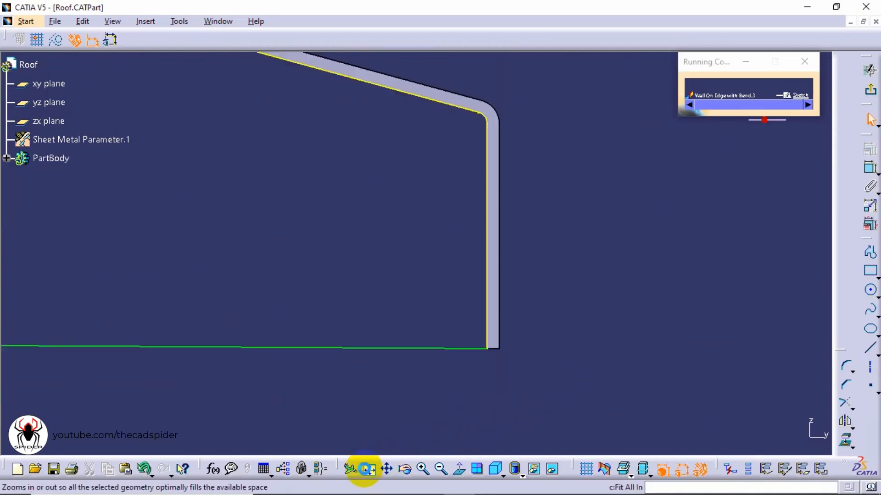
mouse_move(375, 381)
middle_mouse_down("ctrl")
mouse_move(388, 313)
mouse_move(443, 177)
middle_mouse_up("ctrl")
middle_click_drag(436, 241, 474, 253)
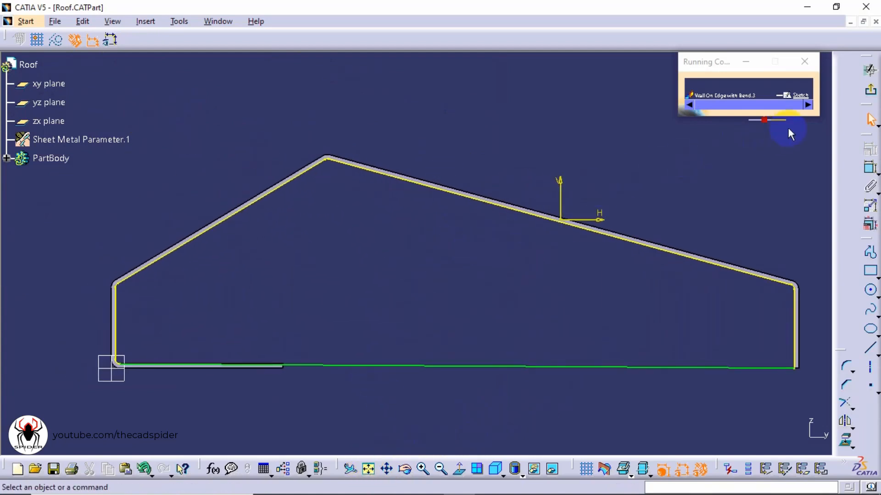
left_click(871, 91)
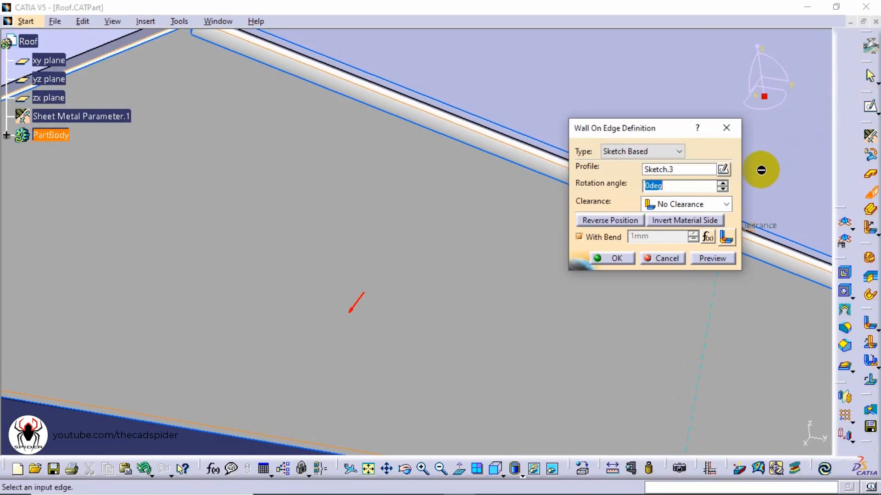
- Preview the sketch-based wall with No Clearance and examine its bend end at the long slope's lower corner
left_click(366, 468)
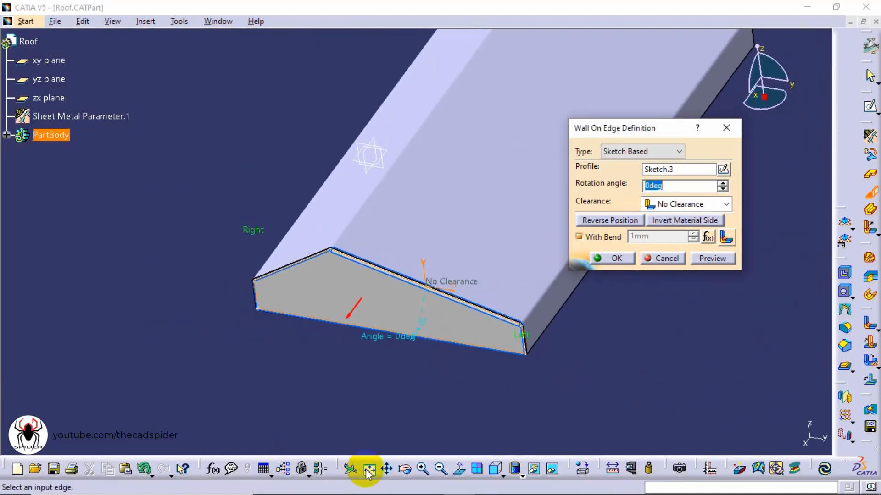
middle_click_drag(470, 347, 508, 268, "ctrl")
middle_click_drag(597, 369, 559, 292)
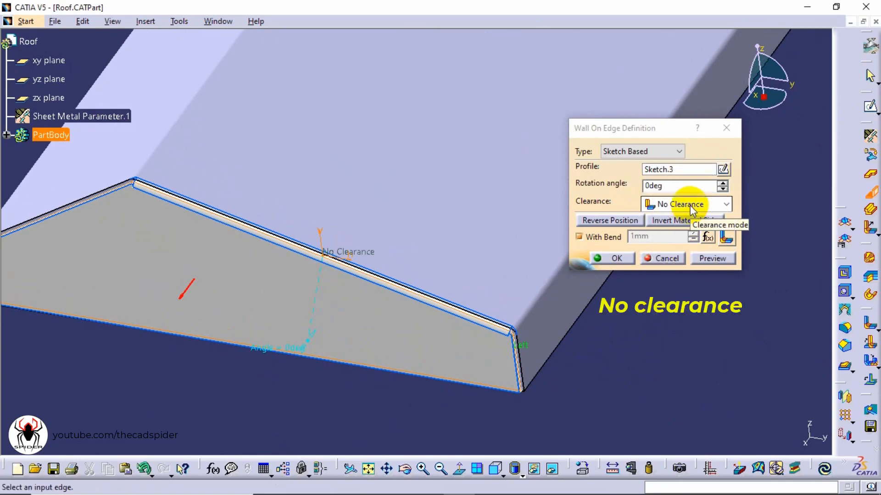
left_click(705, 260)
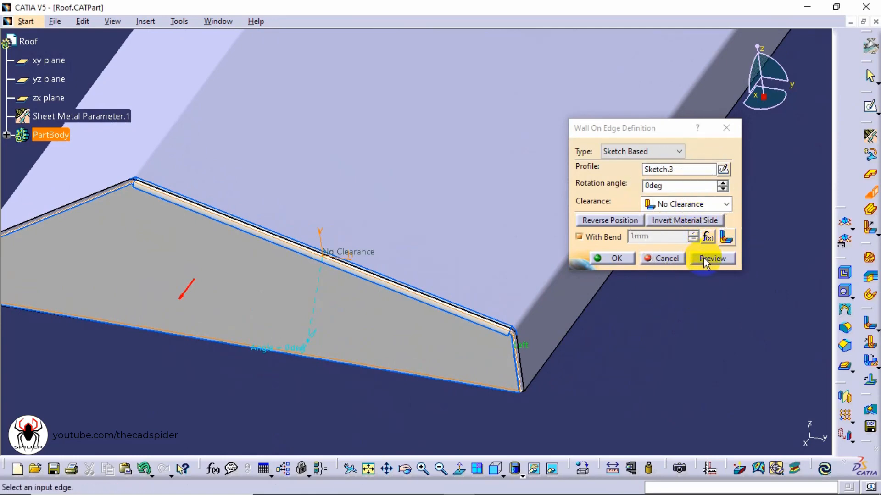
middle_click_drag(636, 354, 461, 249)
middle_click_drag(308, 299, 383, 265)
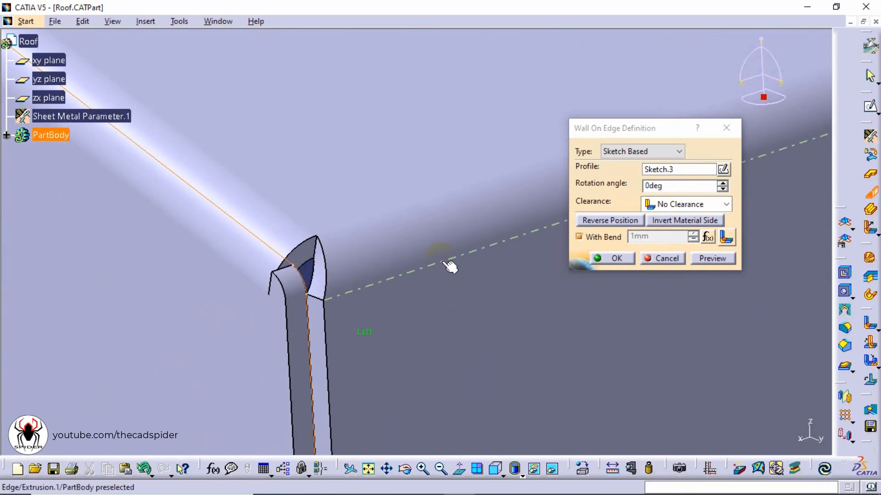
- Set both the left and right extremities of the wall's bend to the linear shape
left_click(726, 238)
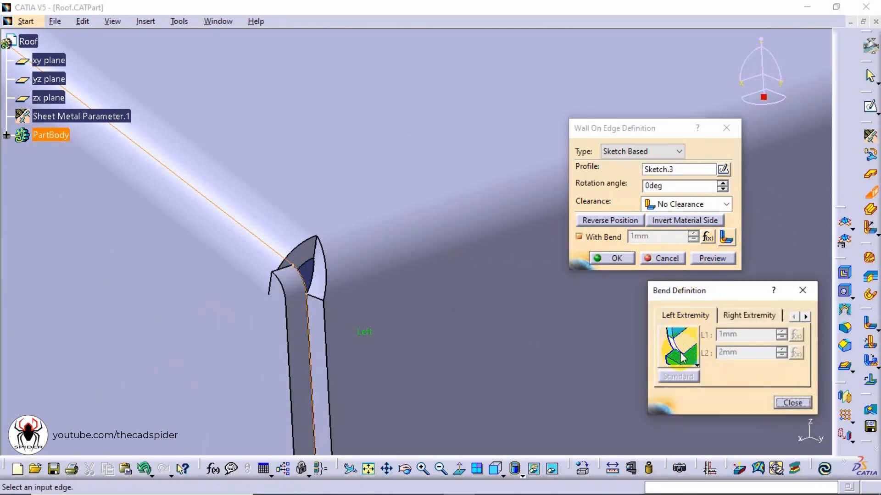
left_click(687, 360)
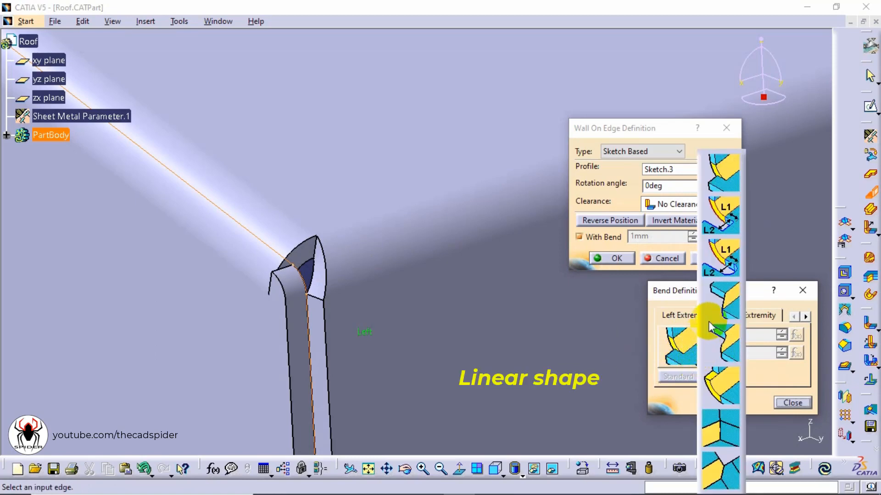
left_click(721, 301)
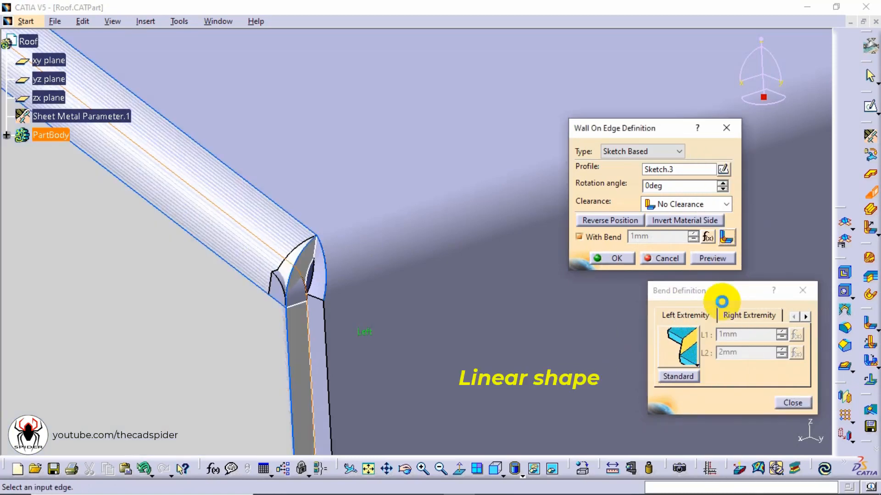
left_click(316, 276)
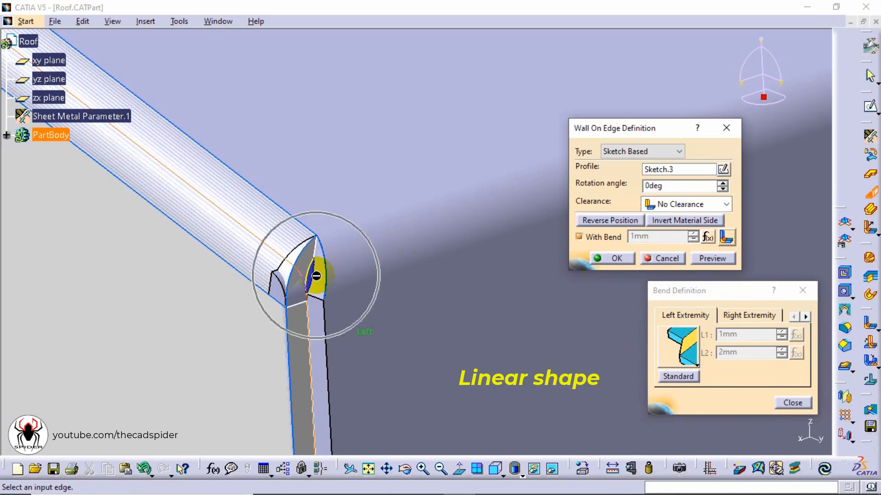
left_click(746, 321)
left_click(696, 360)
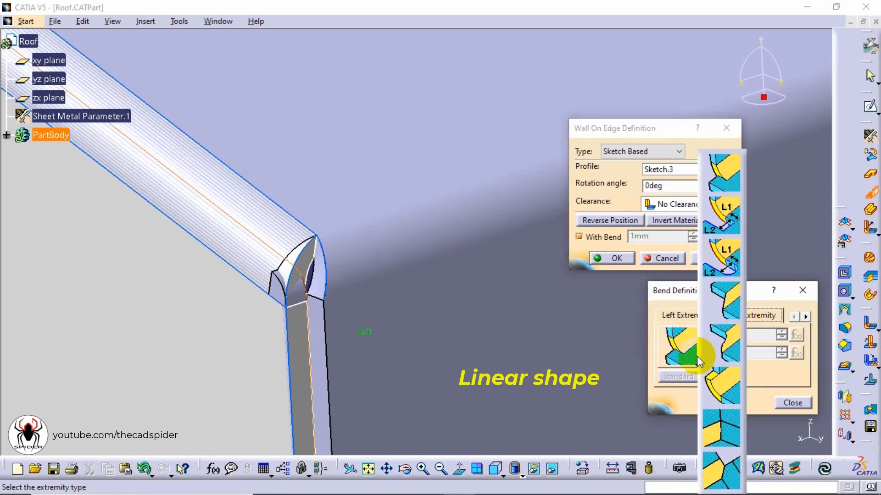
left_click(725, 304)
- Preview the bend end at the roof peak and create the sketch-based end wall
middle_click_drag(437, 188, 451, 175)
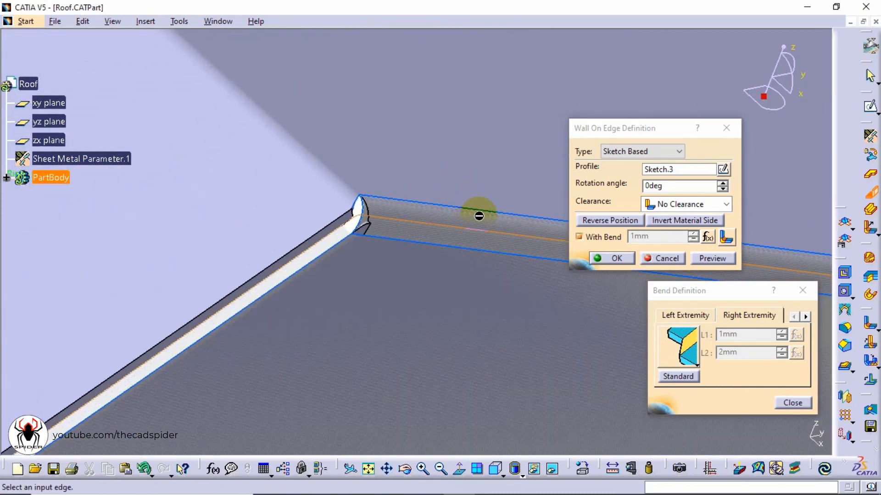
left_click(697, 265)
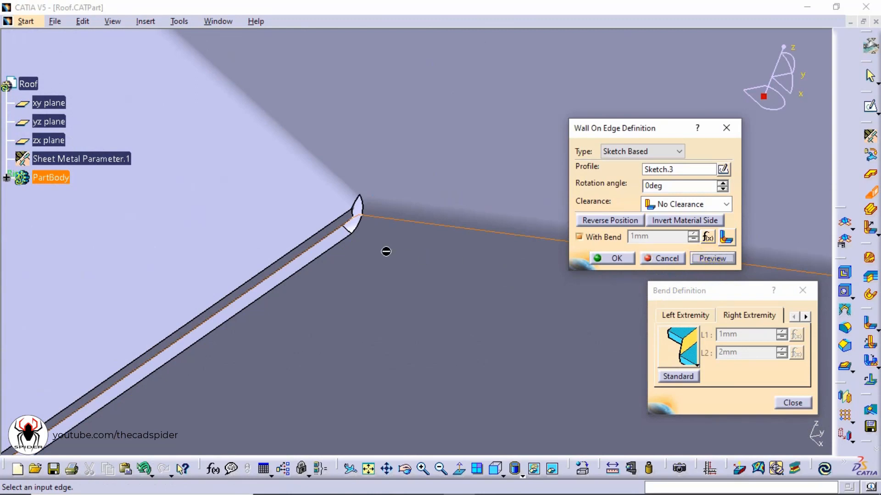
left_click(351, 215)
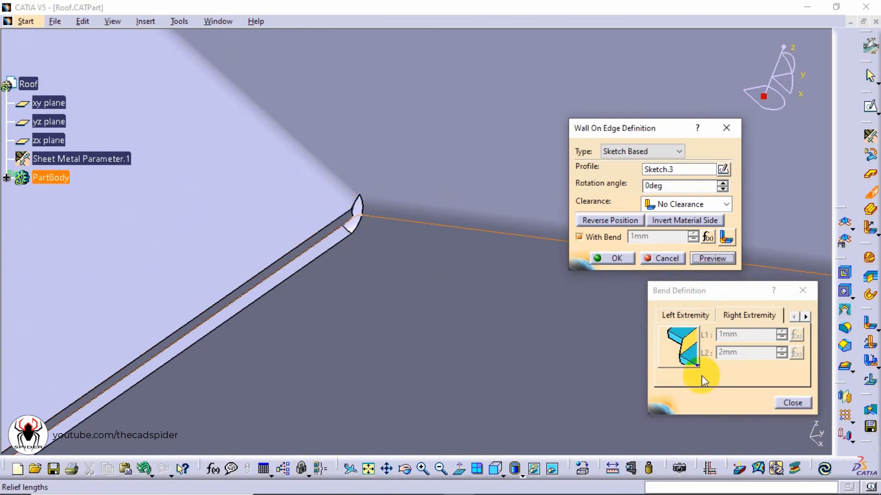
left_click(791, 402)
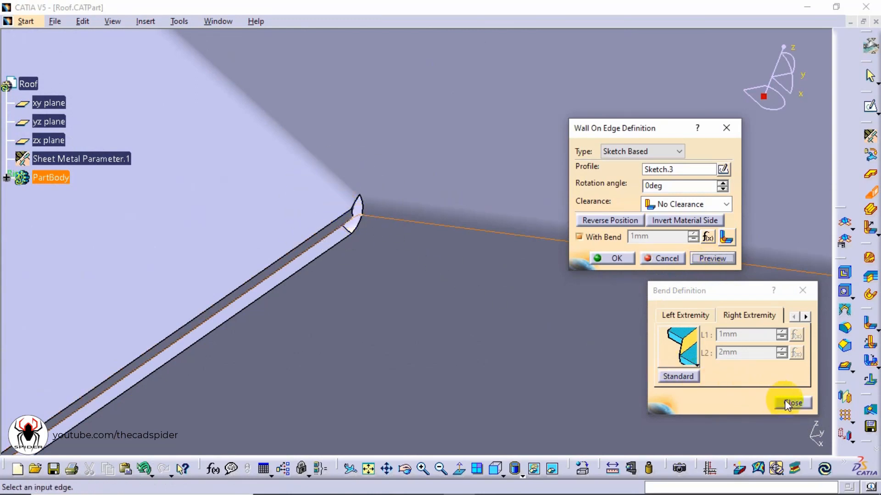
left_click(616, 258)
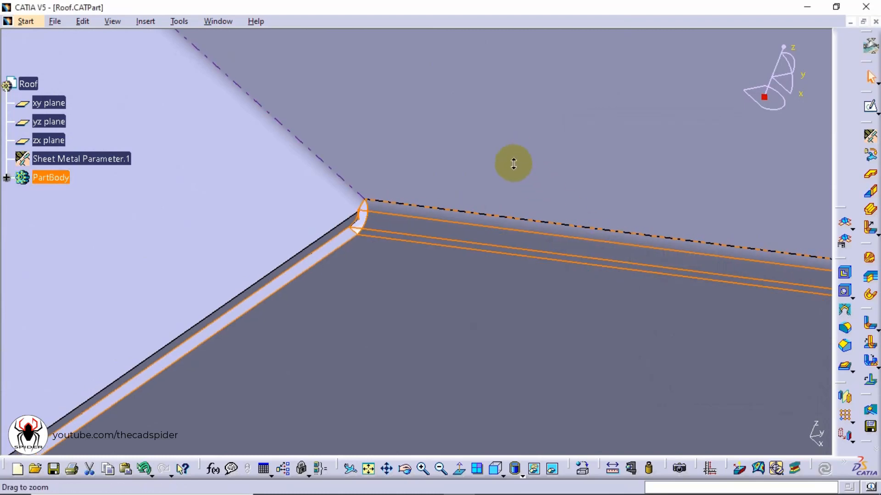
- Inspect the end wall, its bend and the roof's opposite end from the front and in isometric view
middle_click_drag(514, 164, 440, 252)
left_click(565, 394)
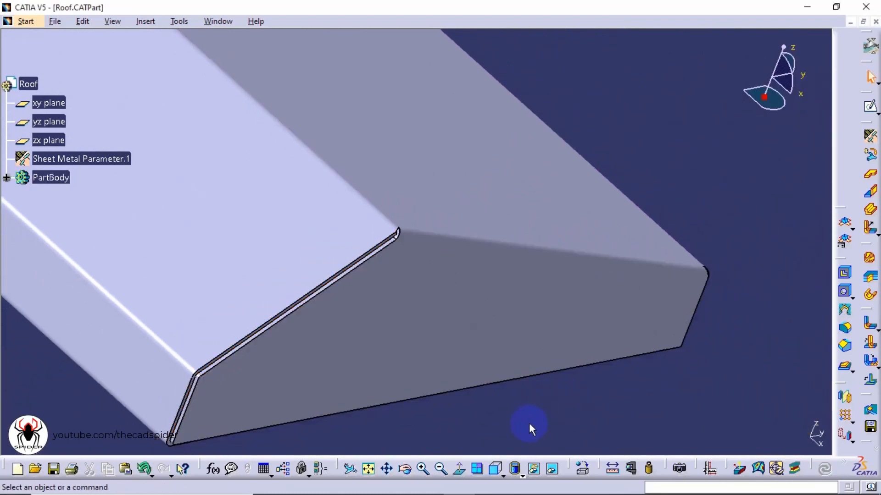
left_click(496, 468)
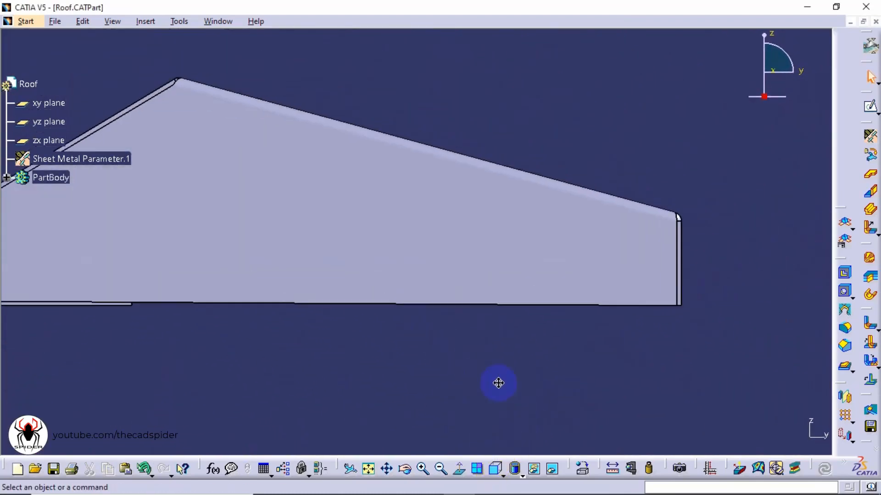
left_click_drag(499, 470, 514, 358)
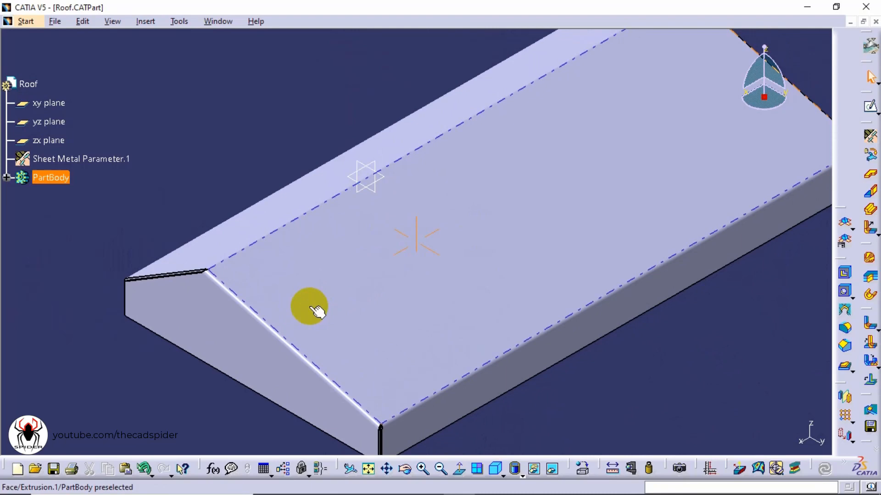
middle_click_drag(316, 312, 370, 267, "ctrl")
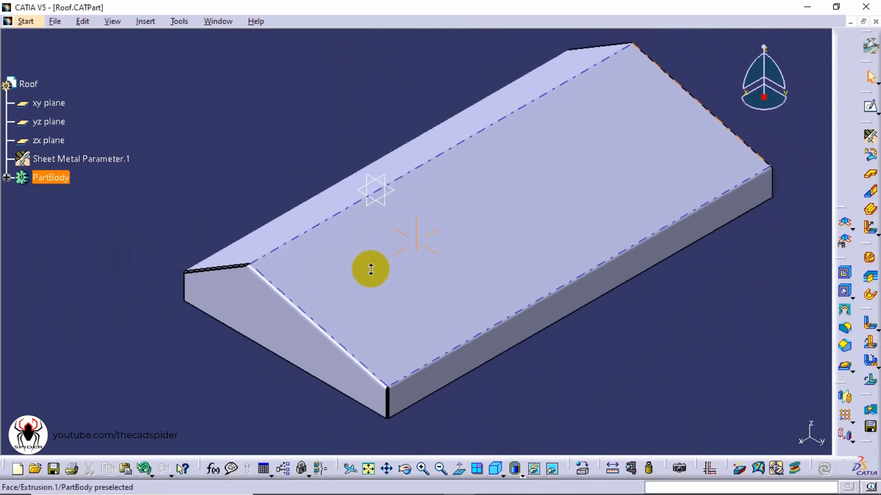
left_click(538, 389)
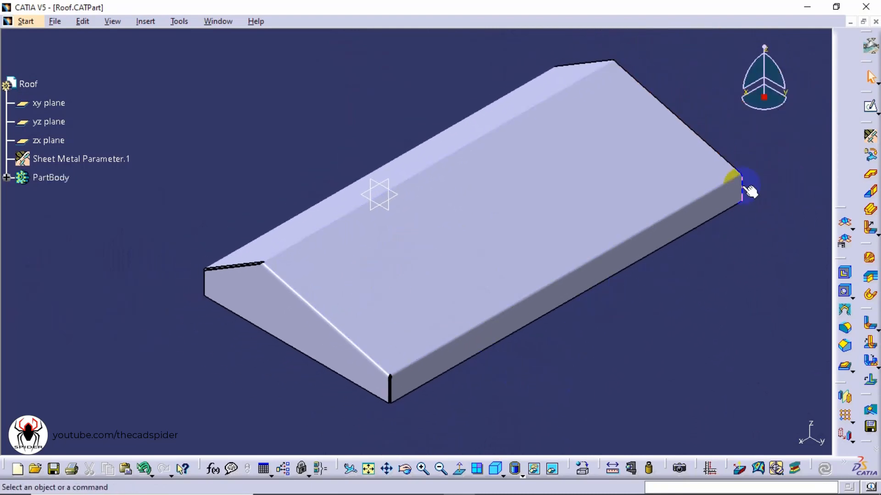
middle_click_drag(749, 186, 584, 212)
left_click(212, 163)
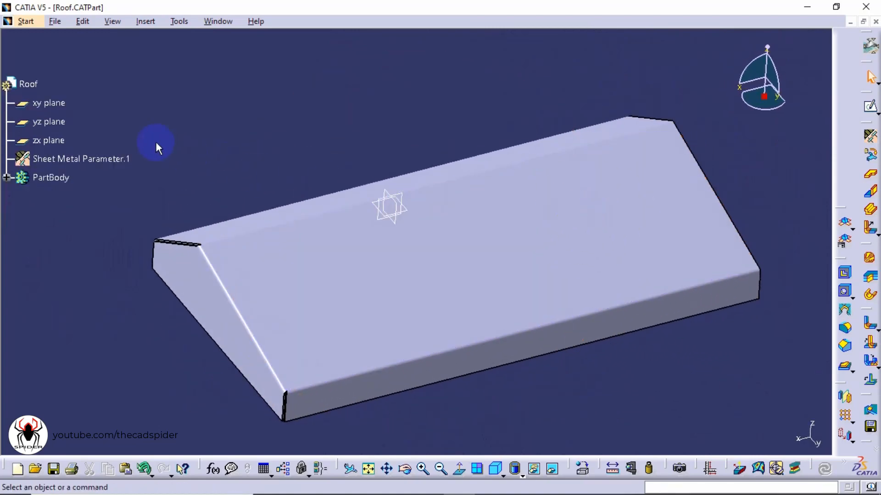
- Mirror the bent end wall about the yz plane to close the roof's open end and return to isometric view
left_click(846, 398)
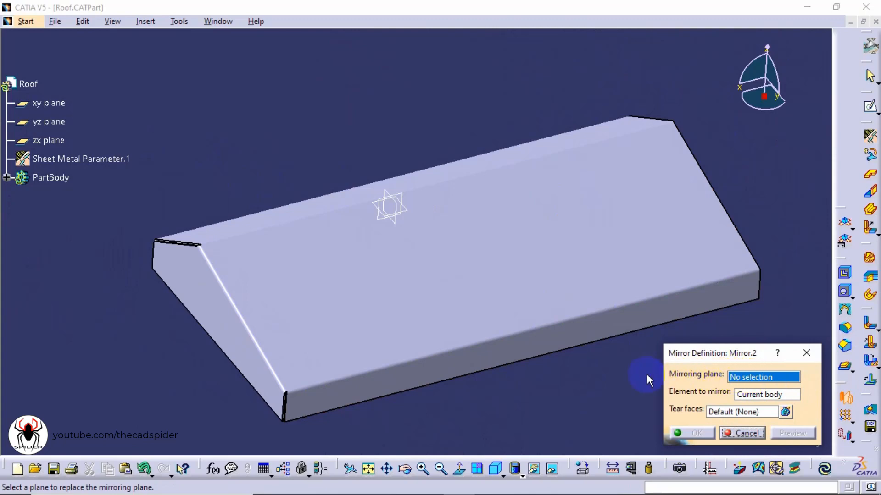
left_click(52, 123)
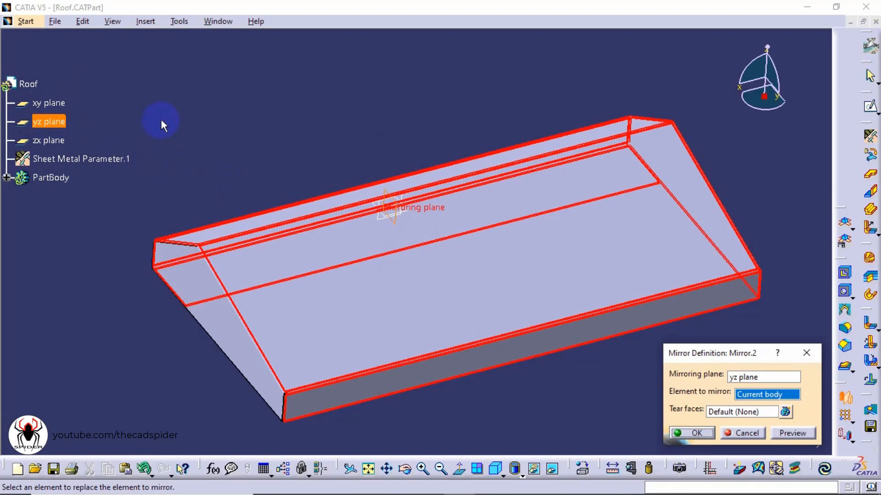
left_click(413, 257)
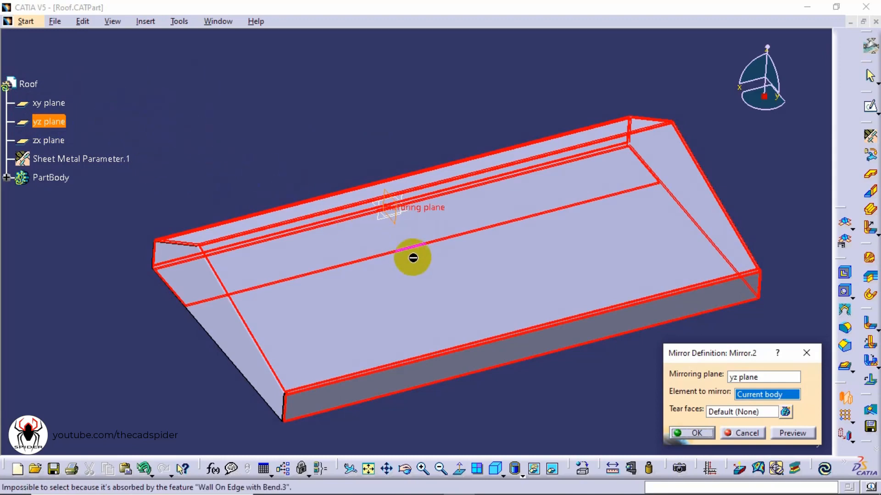
left_click(700, 394)
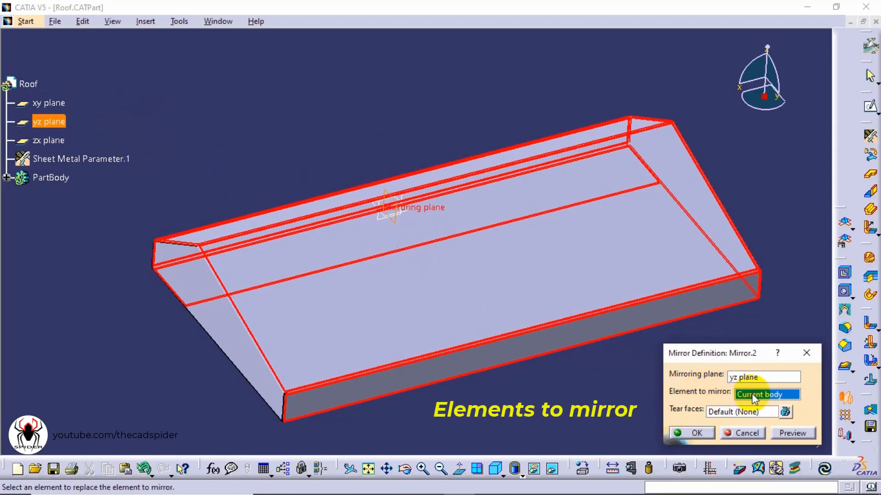
left_click(250, 384)
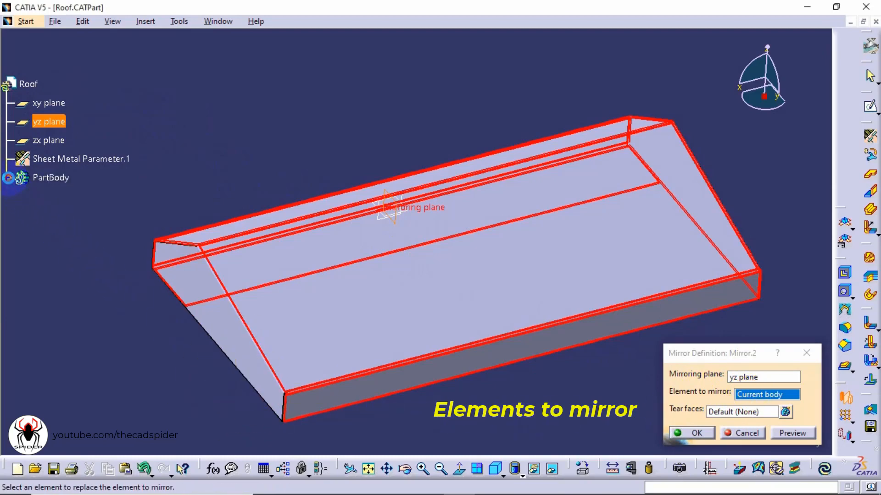
left_click(8, 178)
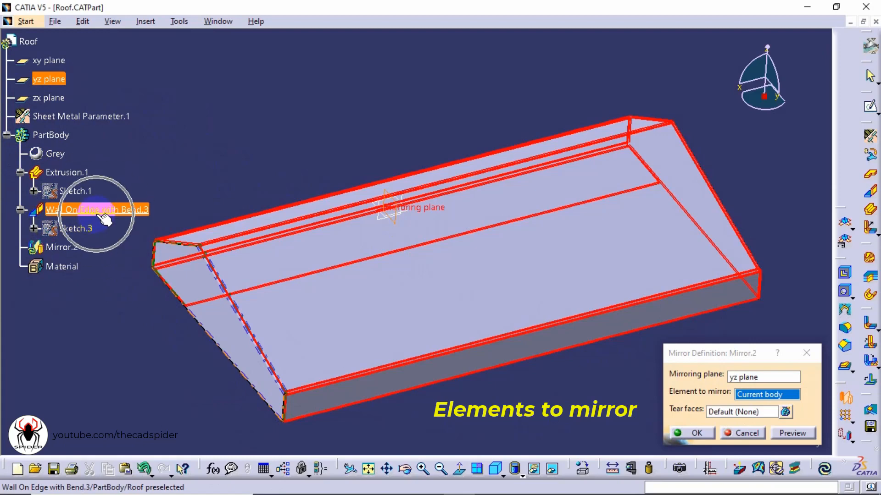
left_click(104, 216)
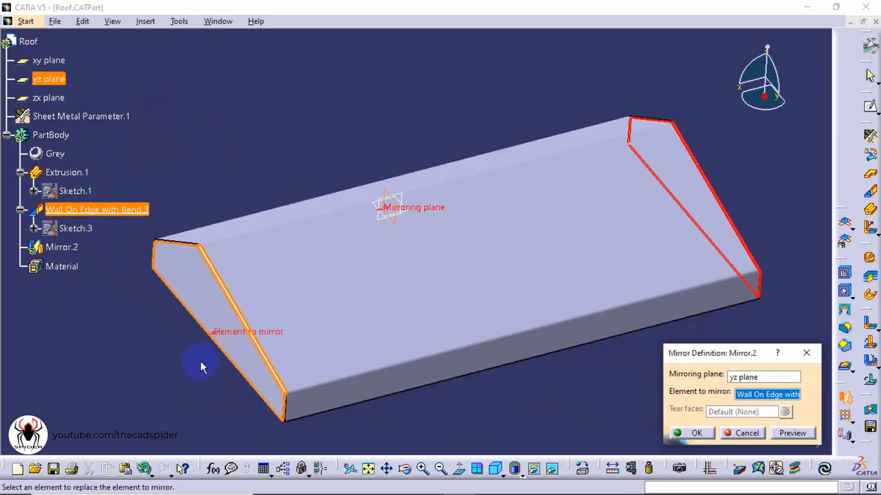
middle_click_drag(623, 108, 590, 162)
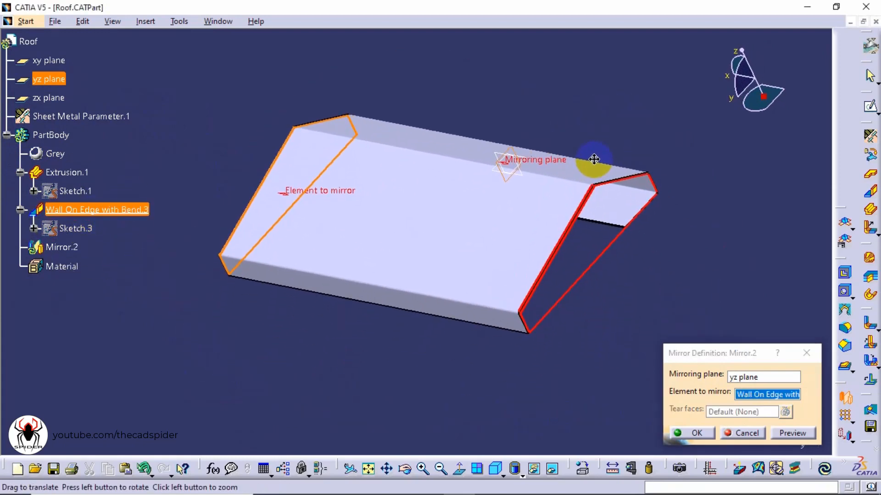
left_click(710, 432)
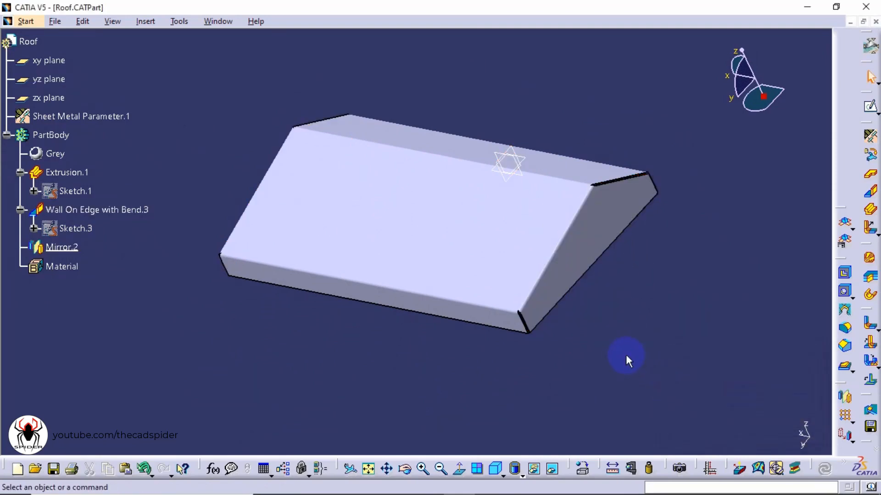
left_click(496, 469)
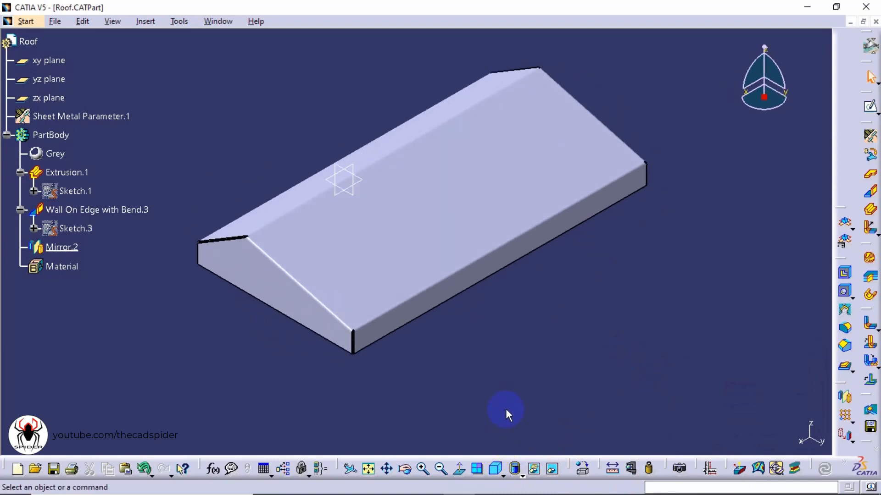
- Save the part as Roof.CATPart in the ELECTRICAL ENCLOSURE folder on the Desktop
left_click(54, 23)
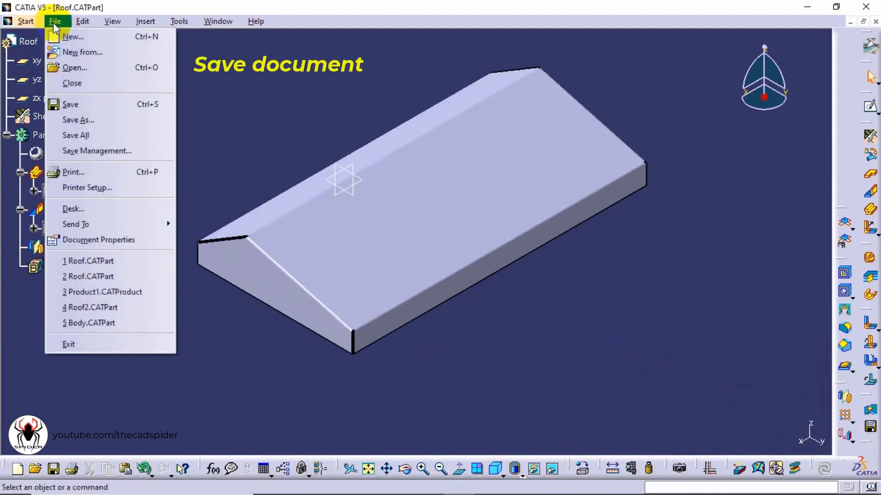
left_click(81, 122)
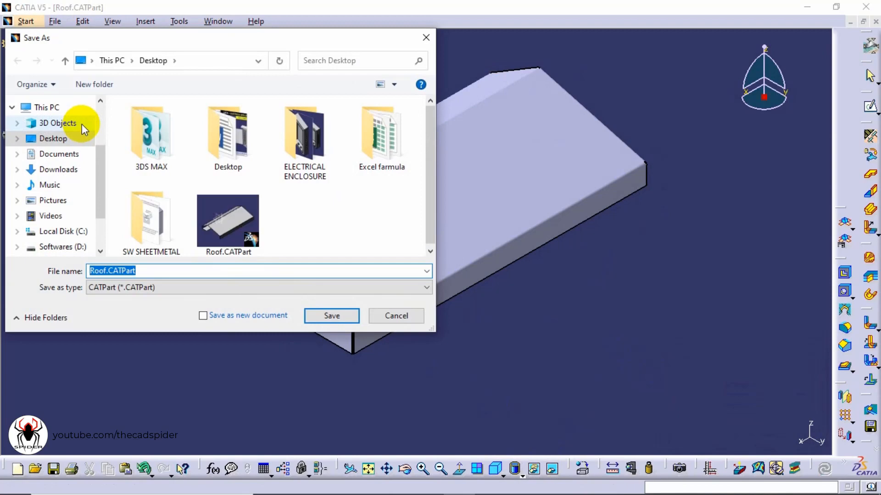
double_click(296, 148)
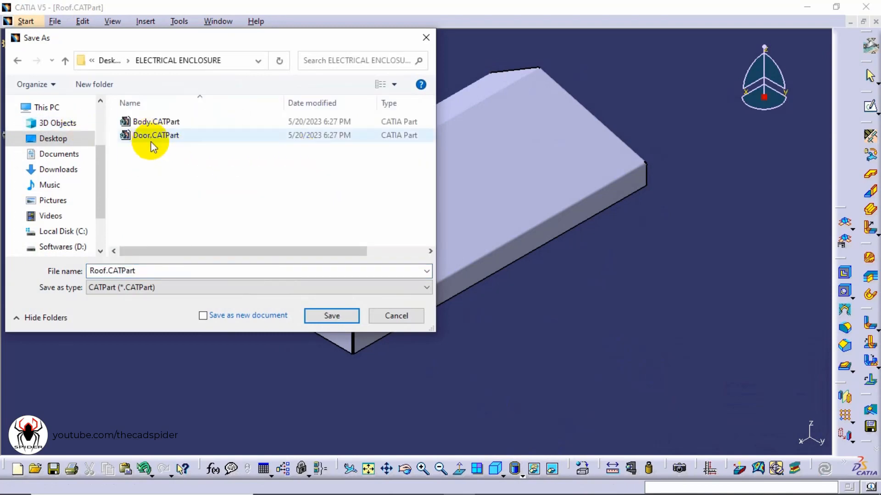
left_click(331, 316)
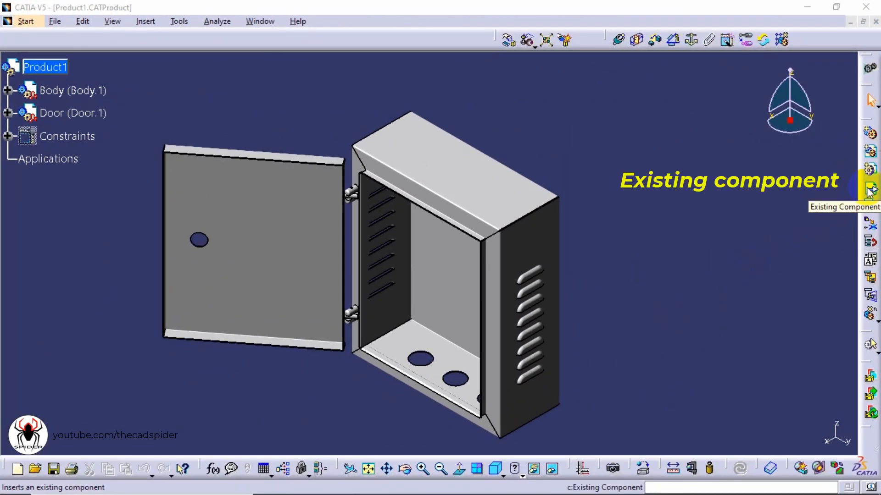
- Insert the existing component Roof.CATPart from the ELECTRICAL ENCLOSURE folder into Product1
left_click(870, 191)
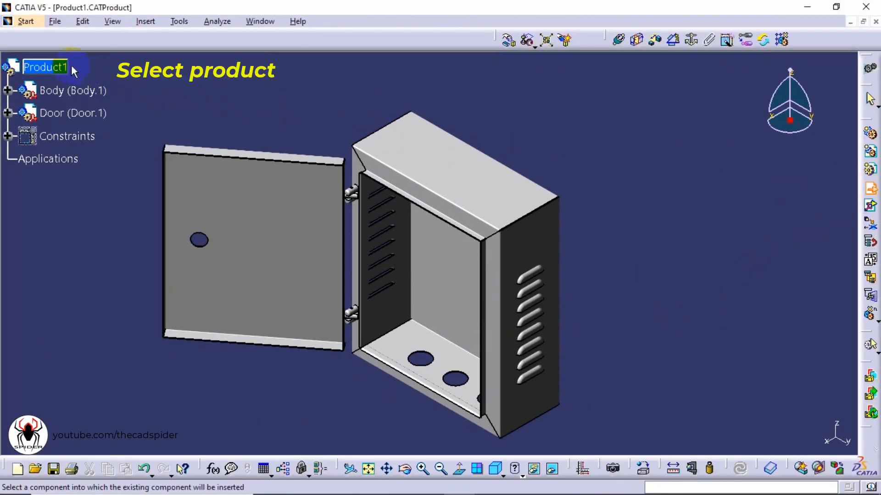
left_click(60, 68)
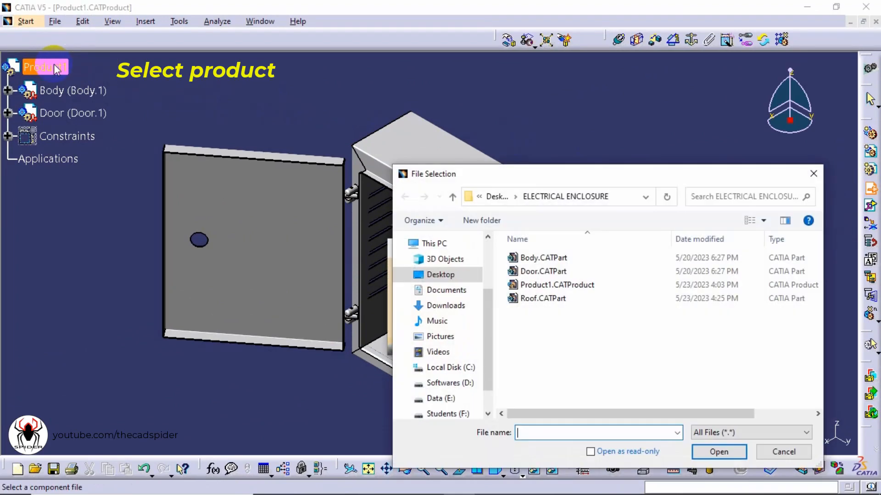
left_click_drag(500, 175, 321, 96)
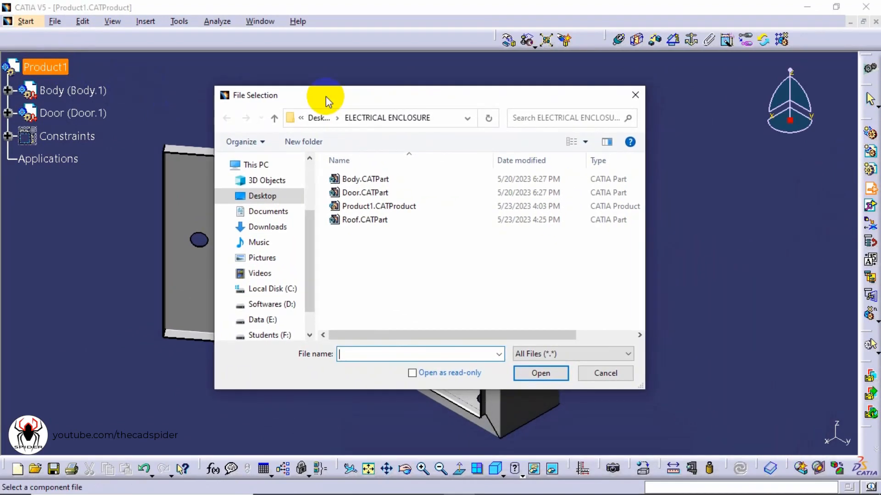
left_click(358, 221)
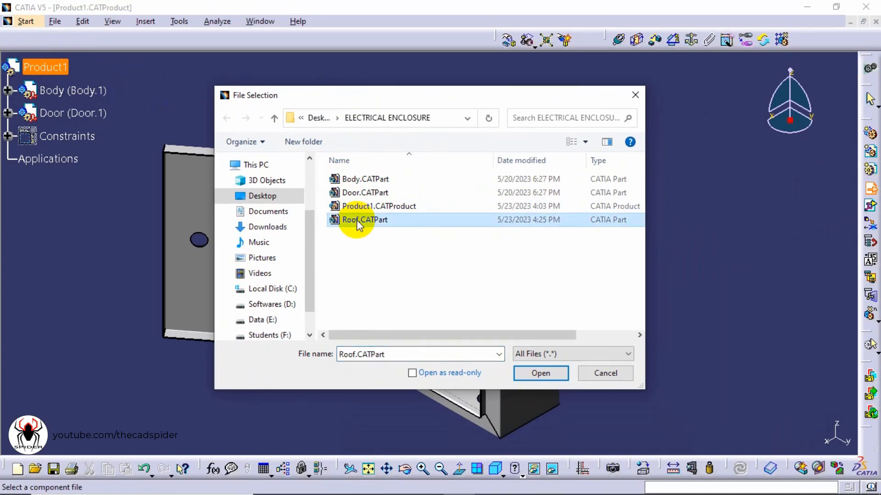
left_click(541, 373)
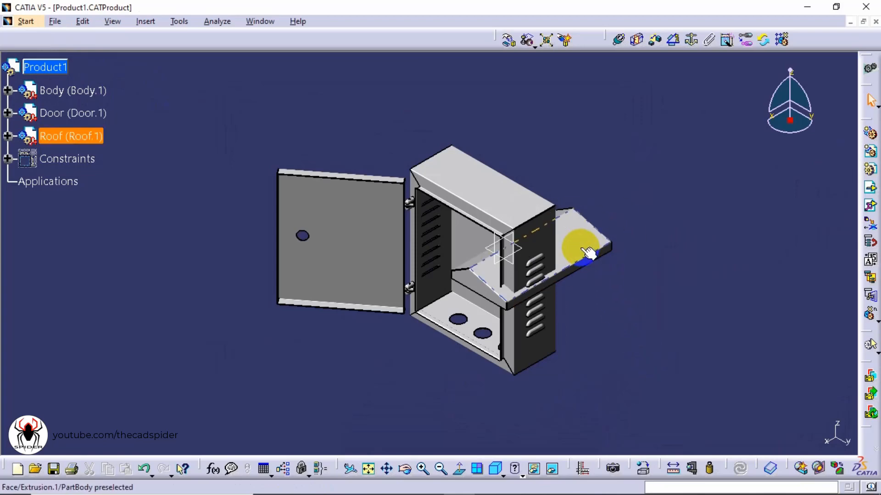
- Manipulate the roof along the Z axis to lift it clear above the enclosure body
left_click(508, 40)
left_click(509, 42)
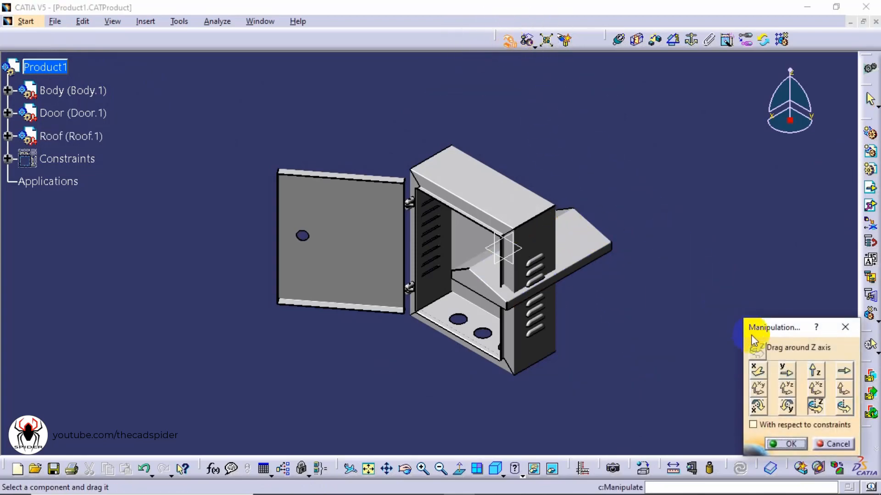
left_click(815, 371)
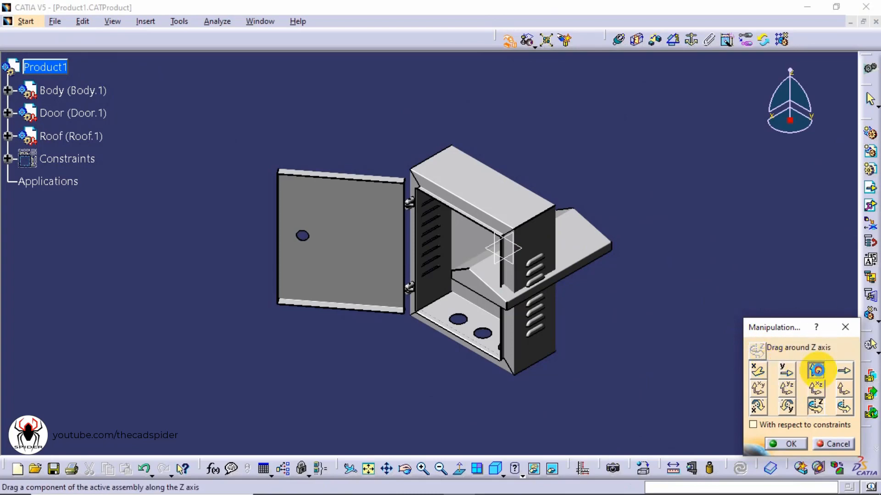
left_click_drag(590, 250, 579, 126)
middle_click_drag(623, 182, 603, 241)
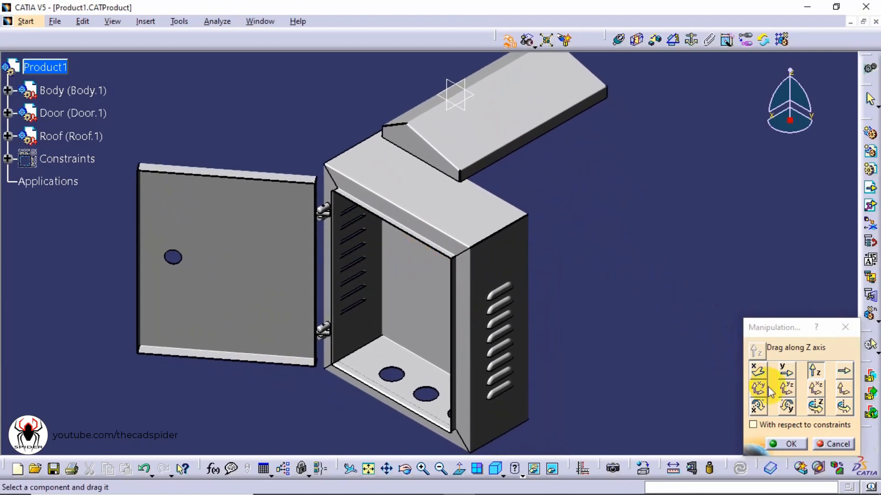
- Rotate the roof around the Z axis so its length follows the body's width, and lower it towards the body's top
left_click(816, 406)
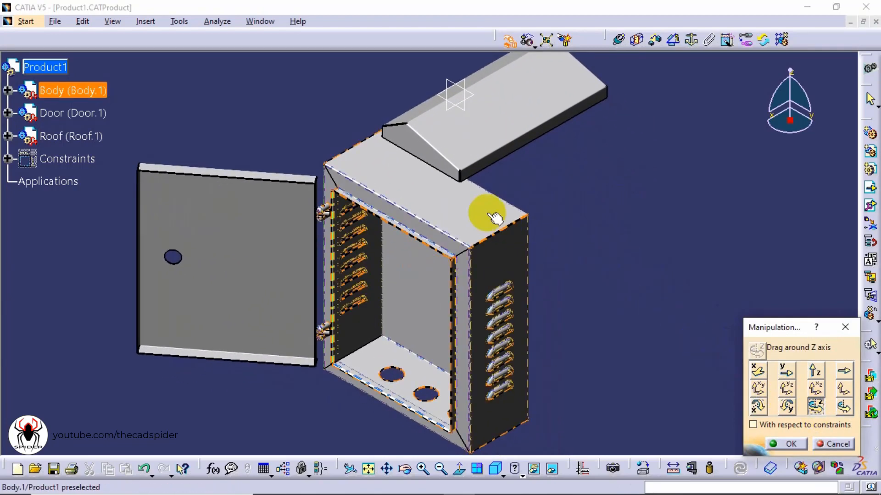
left_click_drag(427, 156, 659, 127)
left_click(815, 370)
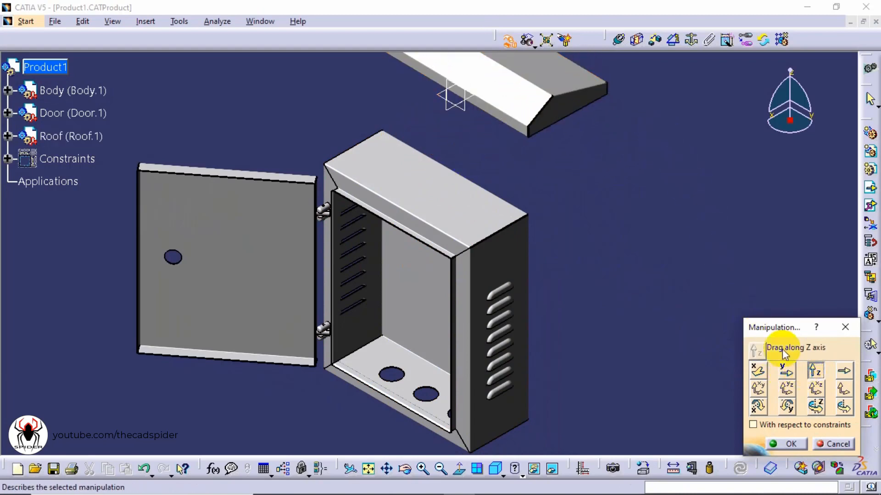
left_click_drag(533, 107, 532, 166)
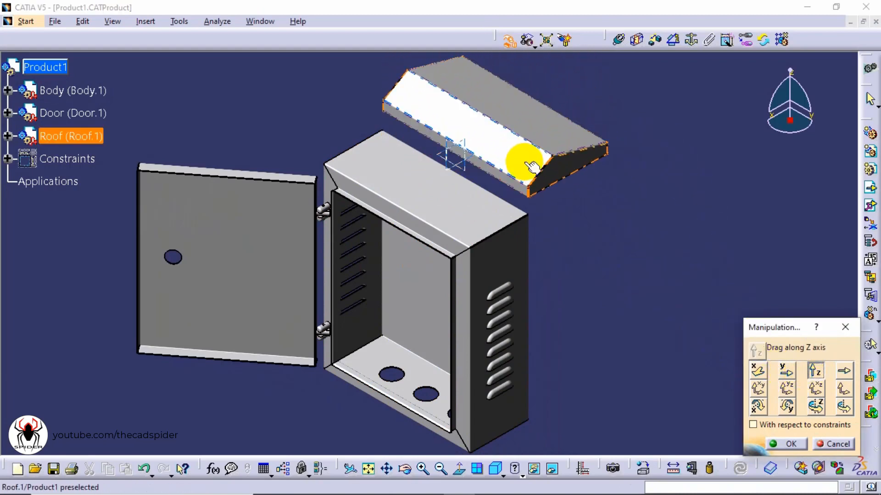
- Shift the roof along the X axis until it sits over the body's top, and finish the manipulation
left_click(757, 369)
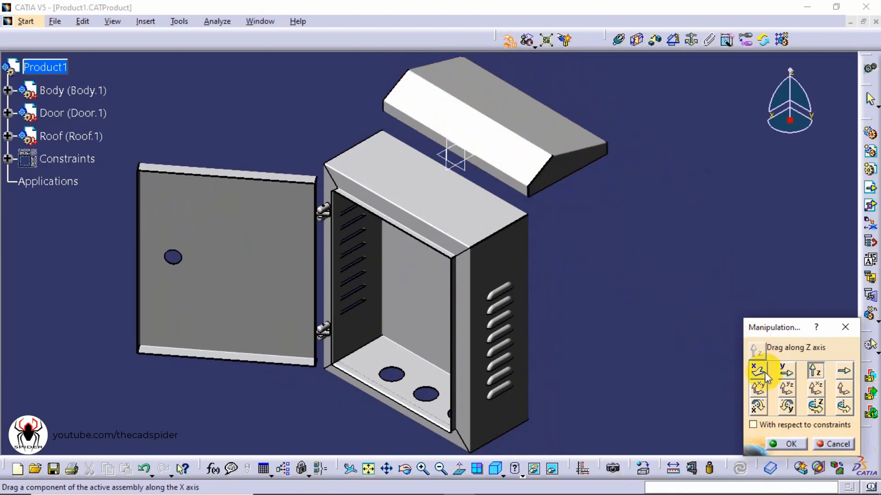
left_click_drag(588, 161, 485, 198)
middle_click_drag(568, 250, 589, 171)
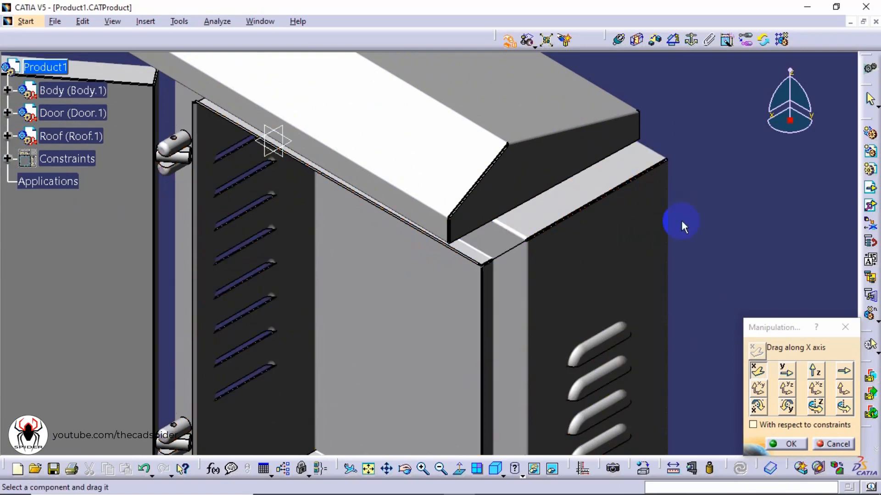
left_click(779, 444)
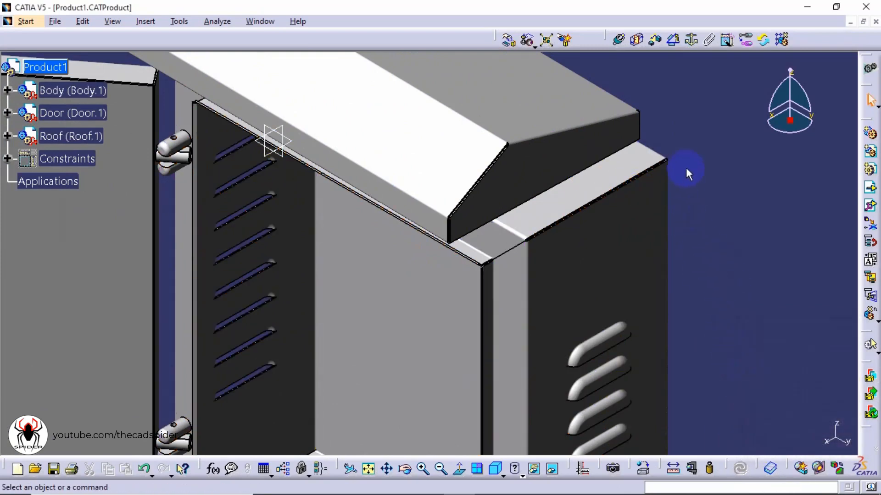
- Add a coincidence constraint with Same orientation between the body's back face and the roof's rear vertical face
middle_click_drag(686, 170, 472, 340)
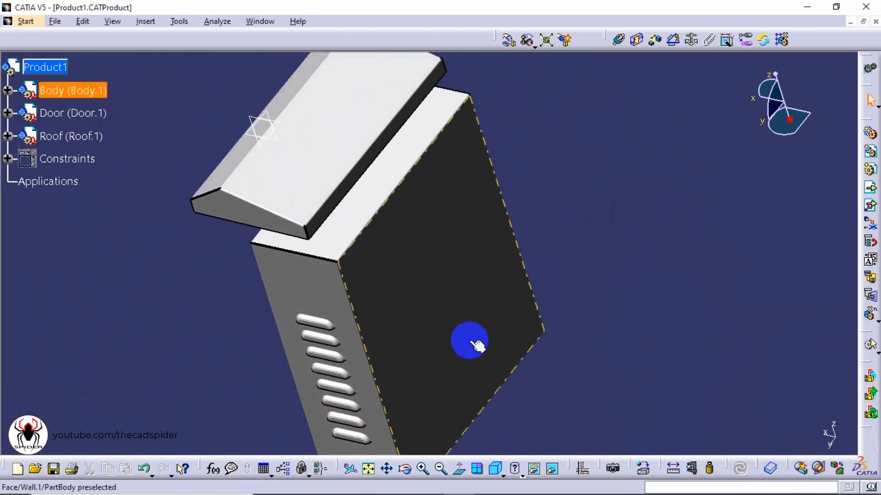
middle_click_drag(538, 292, 539, 316)
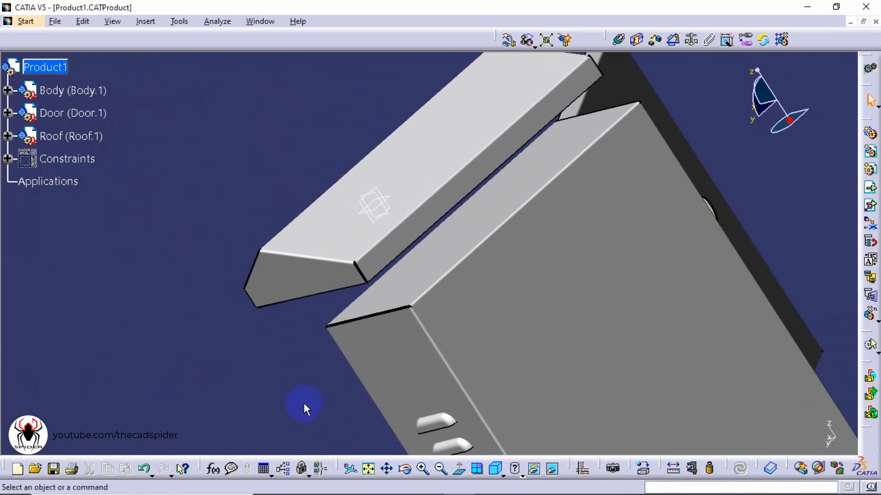
left_click(618, 41)
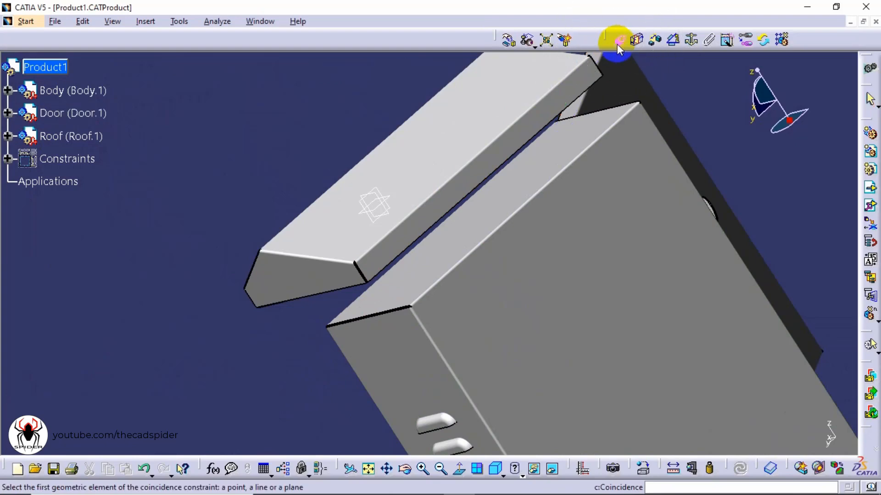
middle_click_drag(592, 156, 537, 199)
left_click(440, 328)
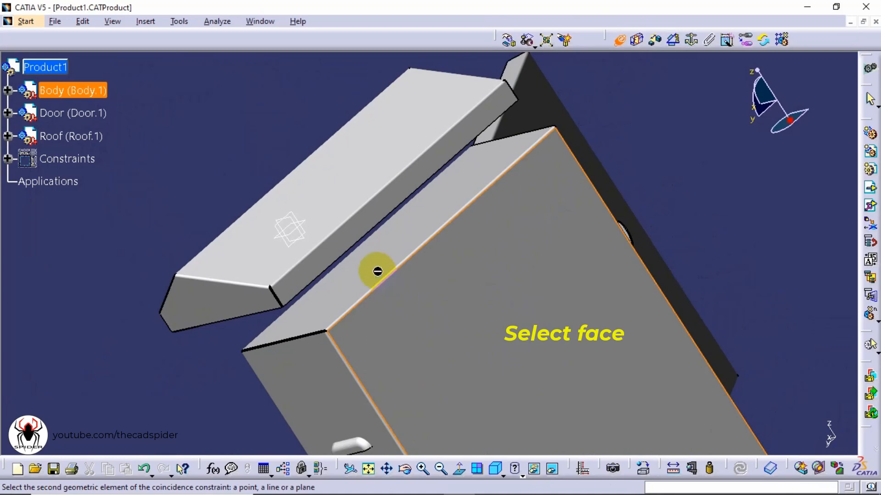
left_click(340, 256)
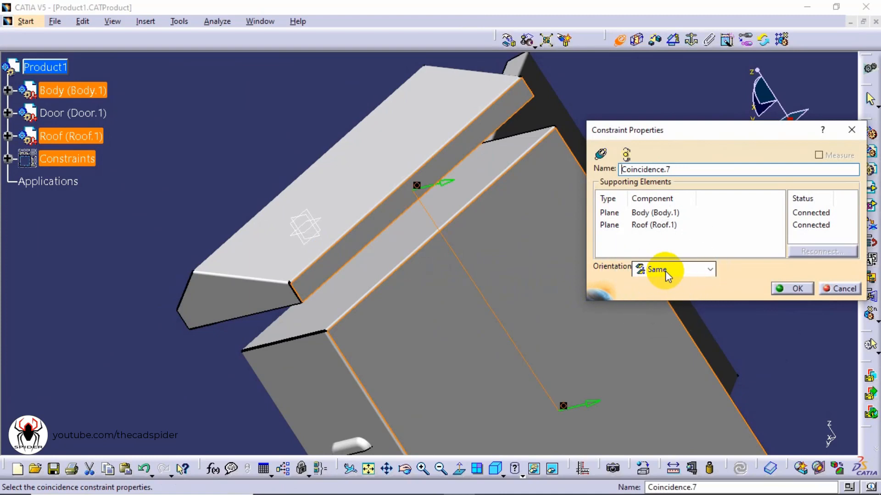
left_click(790, 289)
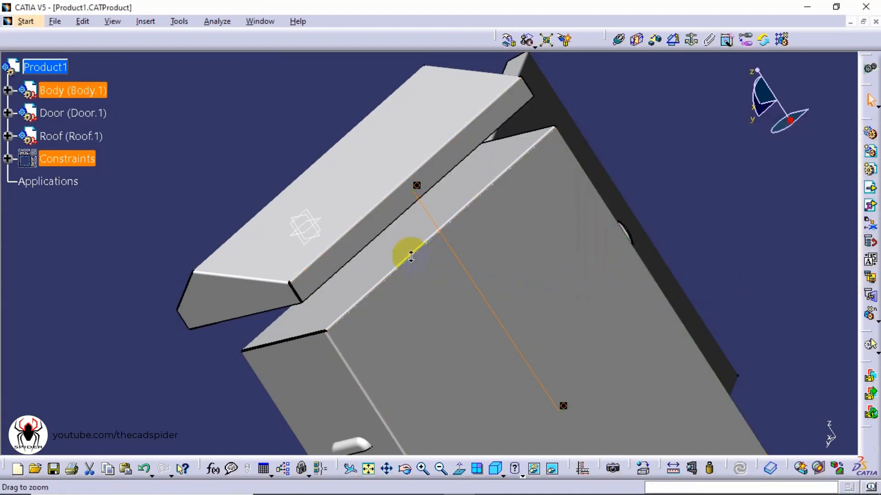
middle_click_drag(411, 256, 540, 173)
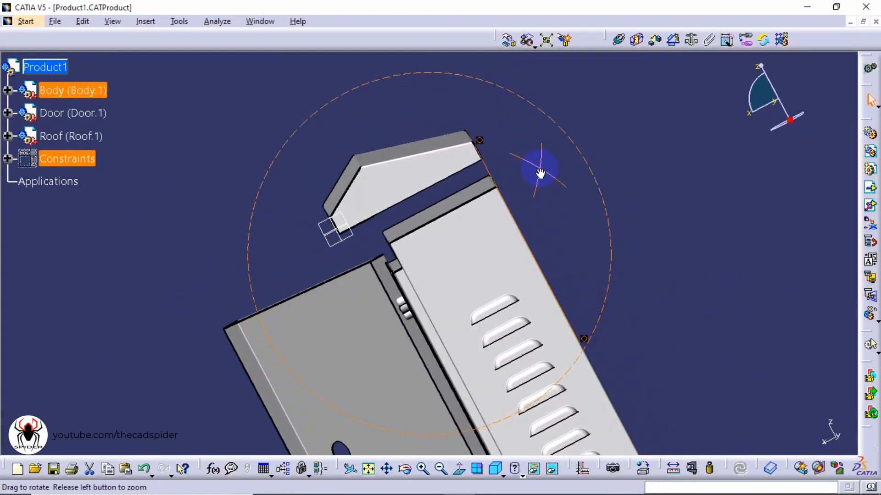
- Add a coincidence constraint with Same orientation between the body's louvred side face opposite the hinges and the roof's matching end face
middle_click_drag(492, 272, 598, 232)
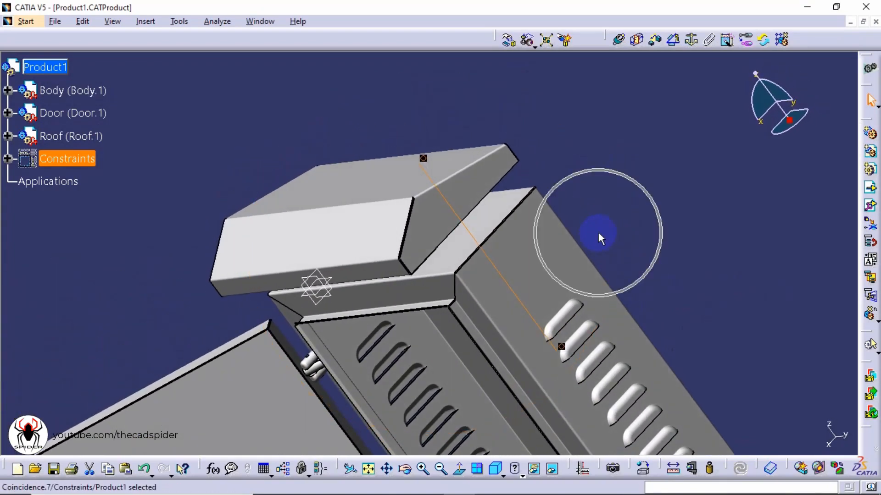
left_click(619, 45)
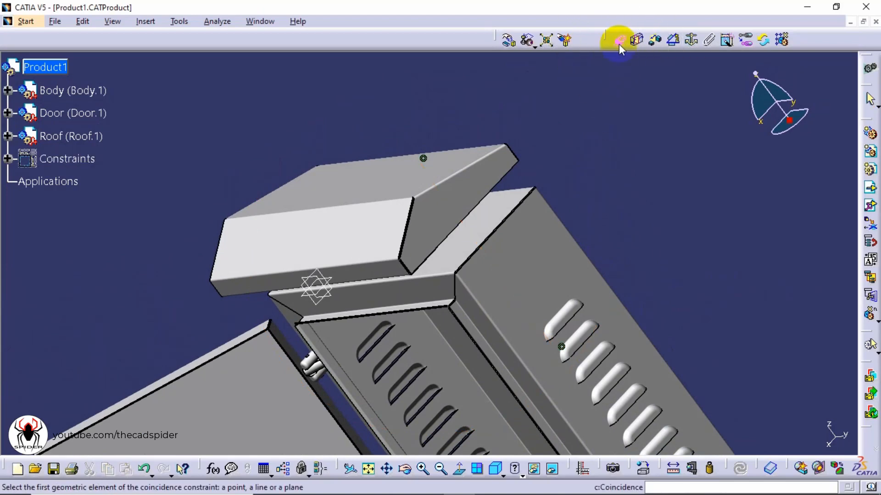
left_click(518, 251)
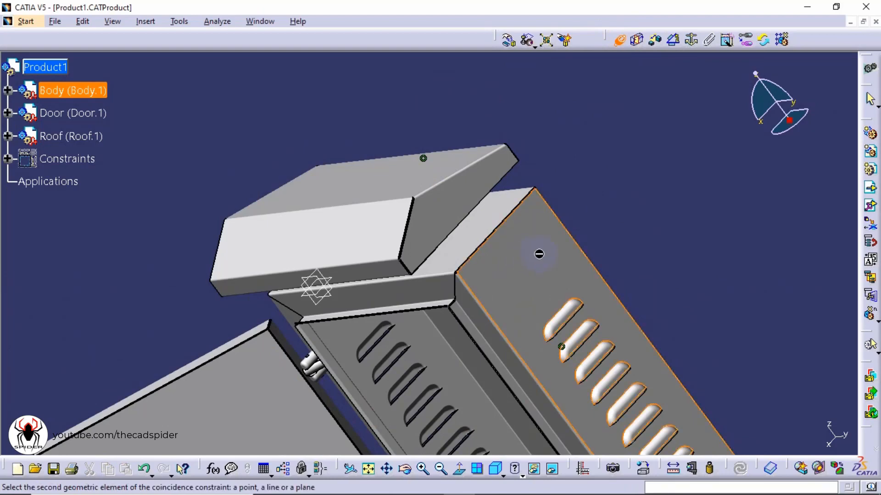
left_click(486, 174)
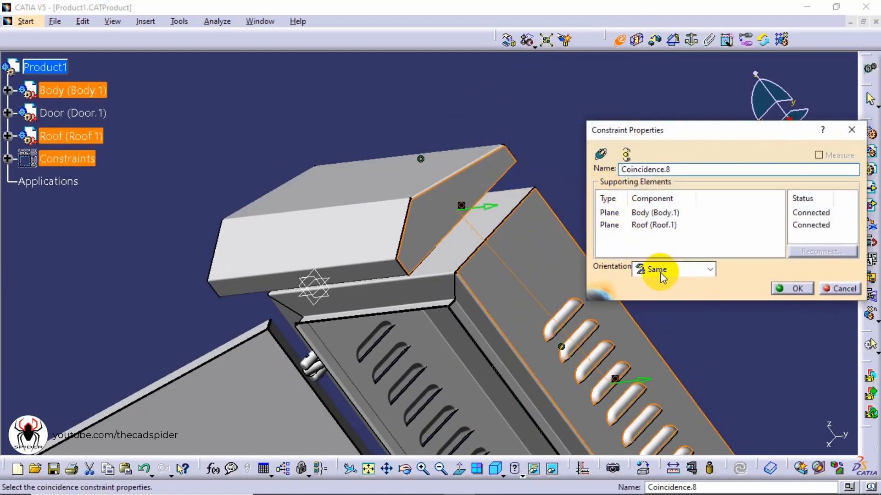
middle_click_drag(505, 220, 556, 262)
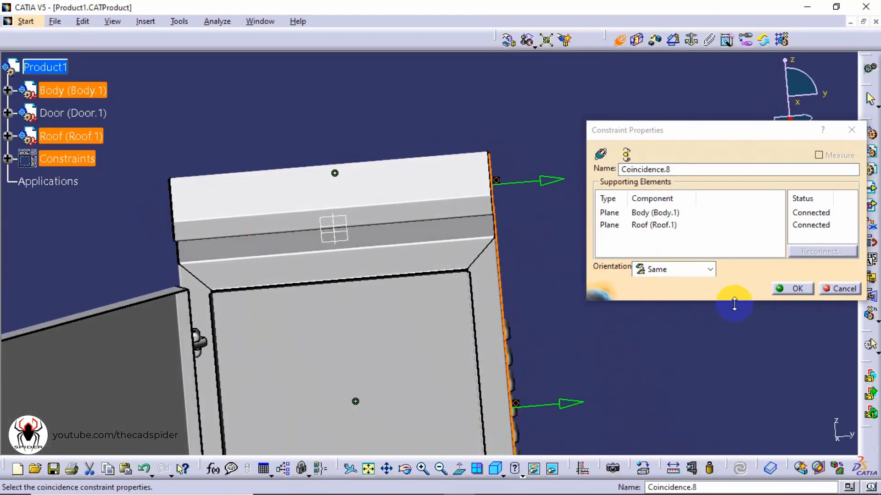
left_click(798, 289)
- Add a coincidence constraint with Opposite orientation between the roof's front underside face and the body's top face
middle_click_drag(692, 271, 564, 317)
left_click(502, 475)
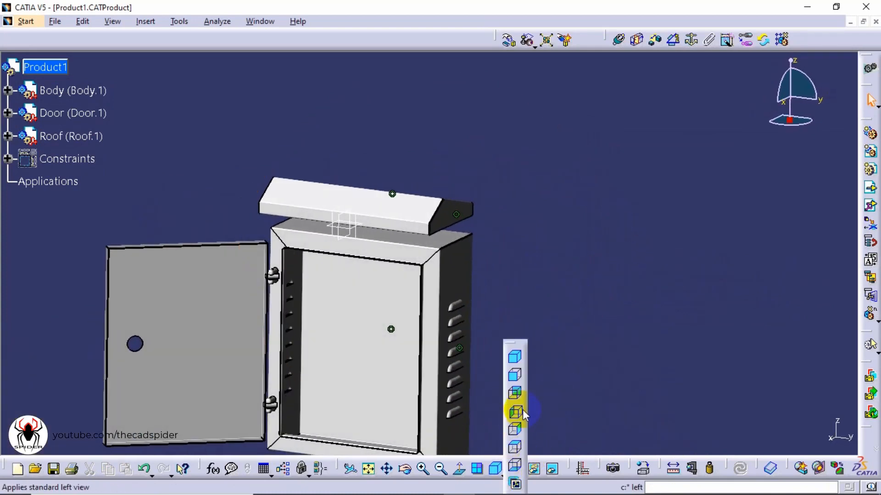
left_click(514, 429)
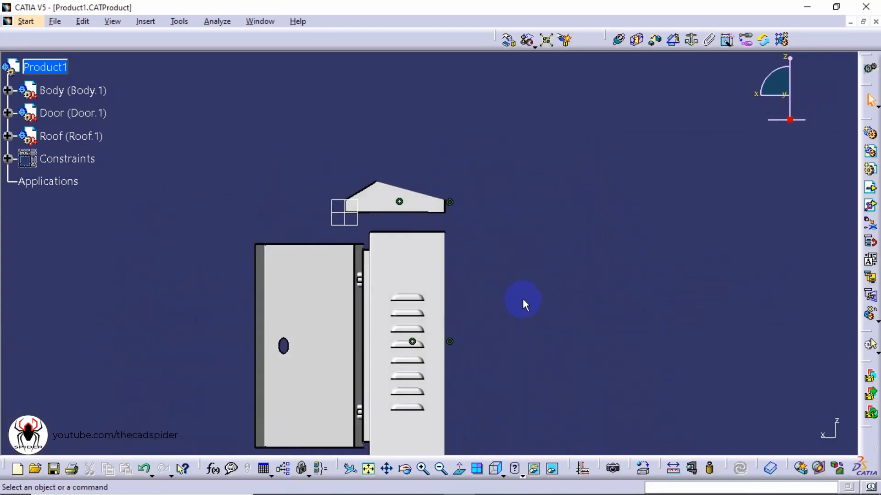
middle_click_drag(522, 299, 540, 182)
middle_click_drag(539, 182, 447, 184)
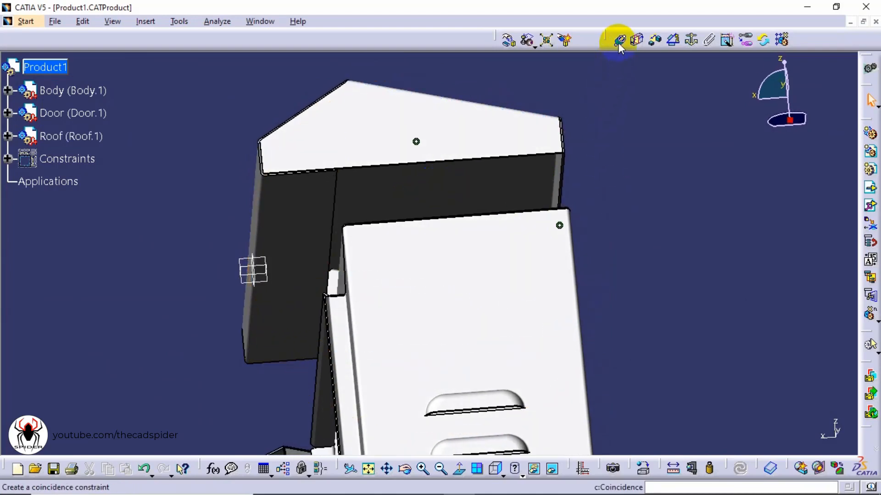
left_click(316, 216)
middle_click_drag(315, 208, 437, 243)
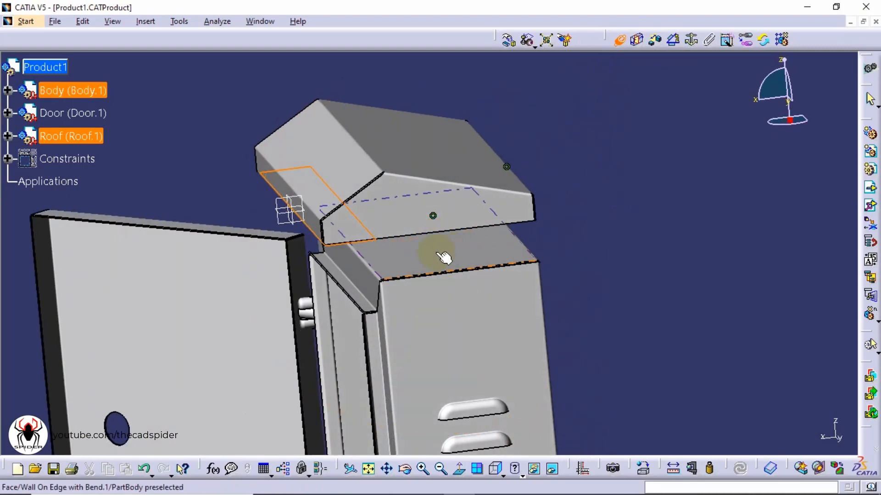
left_click(464, 255)
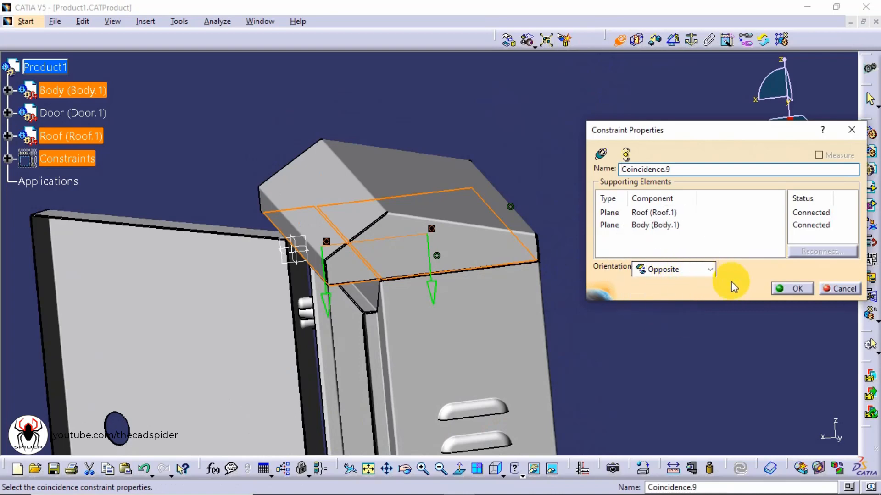
left_click(785, 288)
left_click(630, 267)
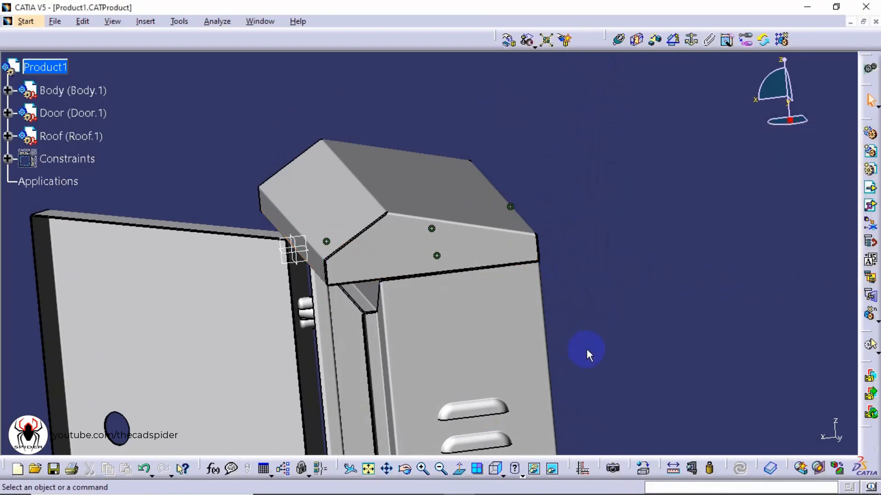
- Examine the roof's fit on the enclosure assembly in the standard right, front and isometric views
left_click(497, 470)
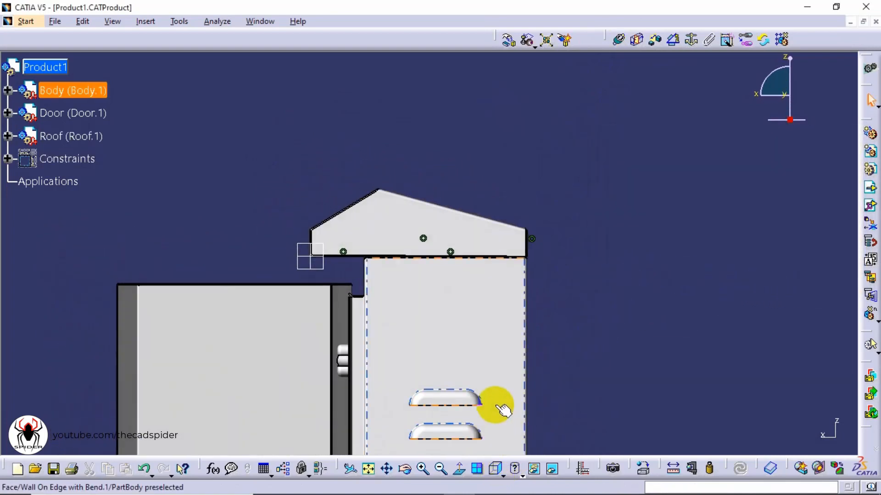
left_click(498, 470)
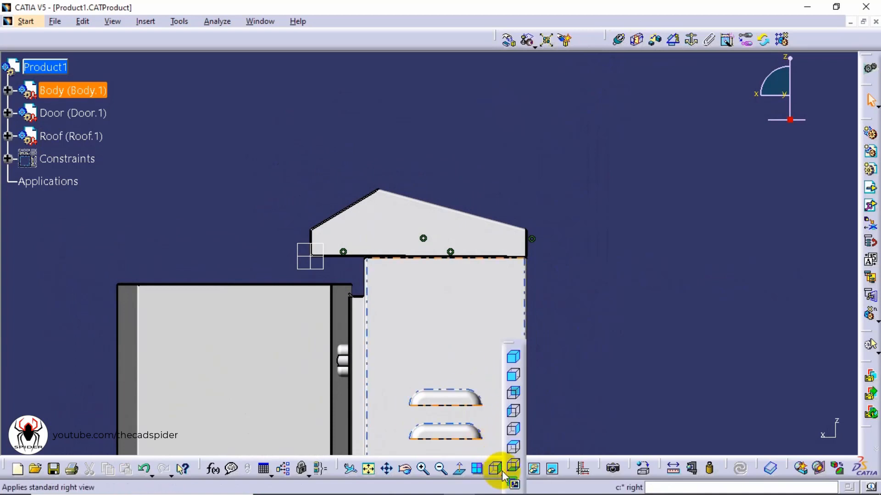
left_click(514, 378)
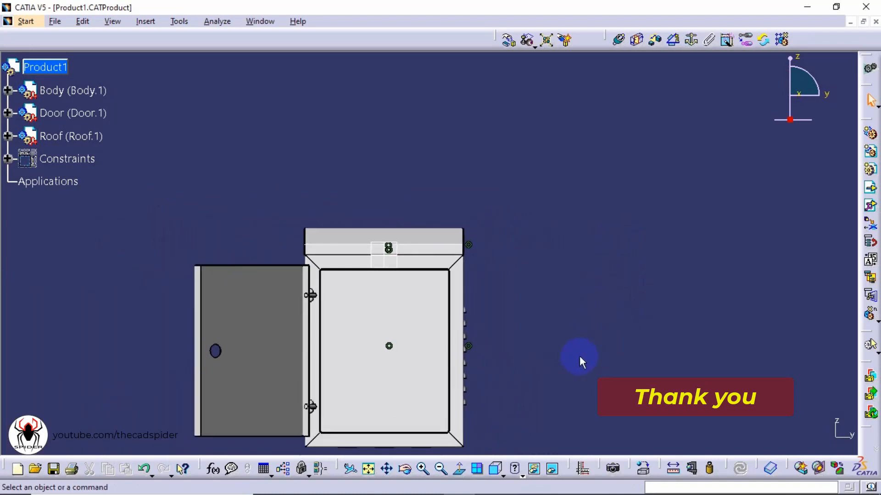
middle_click_drag(580, 357, 644, 277)
middle_click_drag(560, 326, 551, 304)
left_click(493, 465)
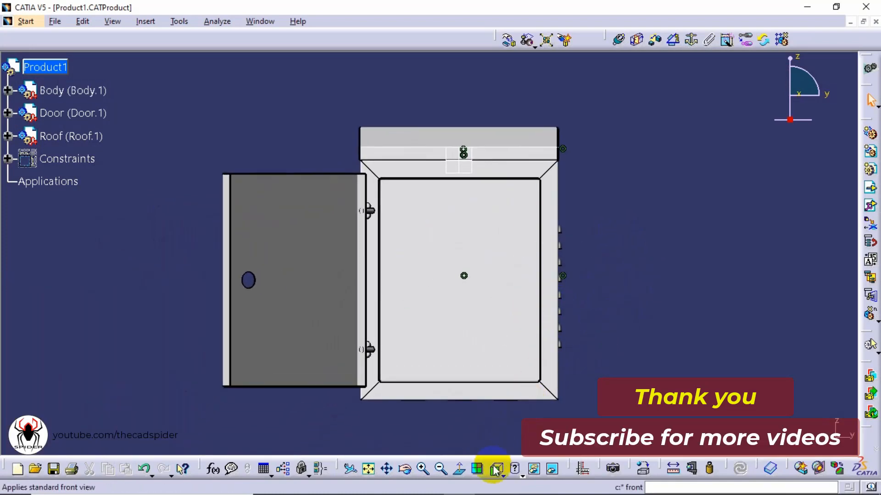
left_click(499, 470)
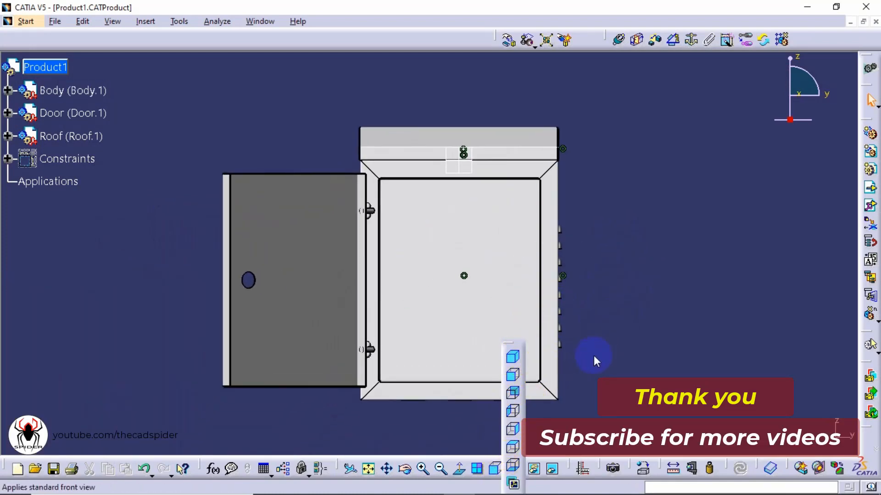
middle_click_drag(654, 332, 659, 321)
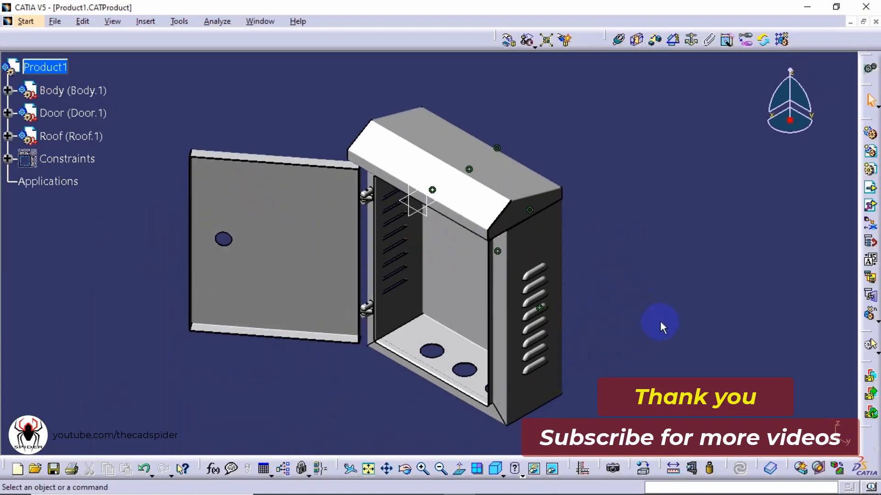